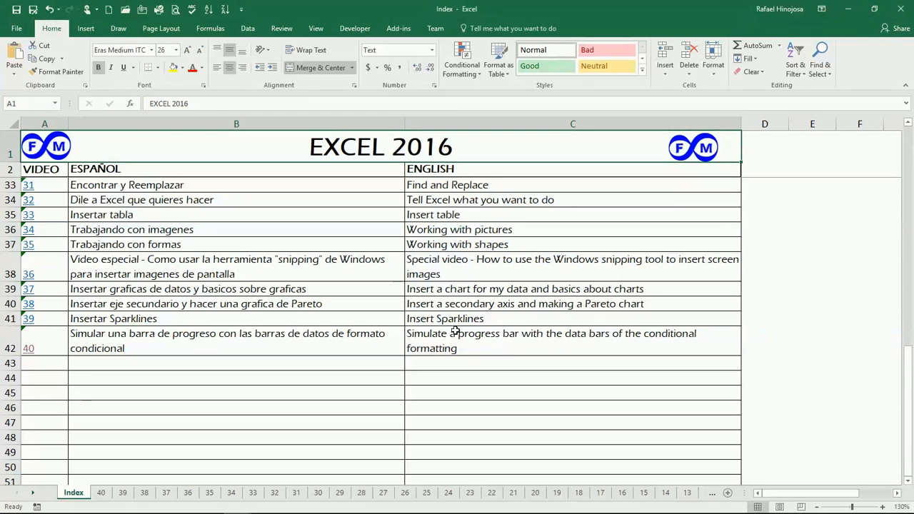
Open the sheet for video 40 from the index and review its English topics on data entry, importing, elapsed time and VBA.
left_click(28, 350)
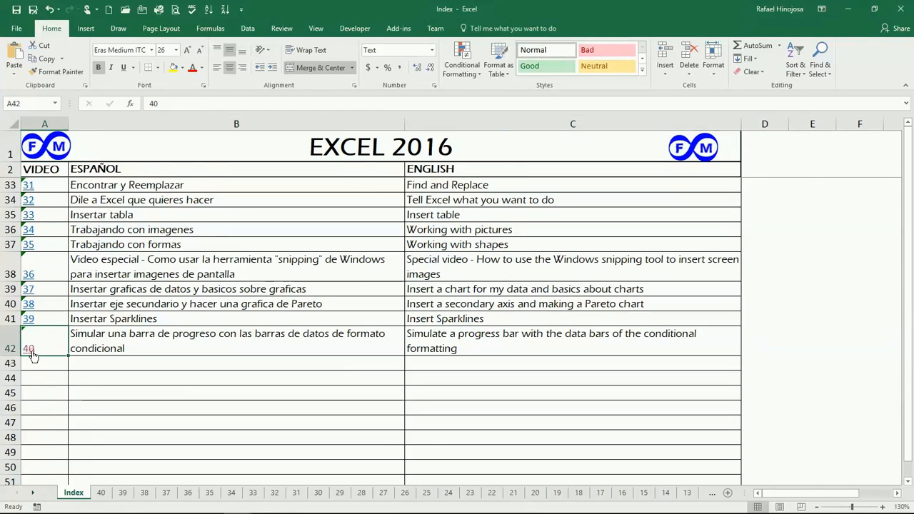
left_click(440, 213)
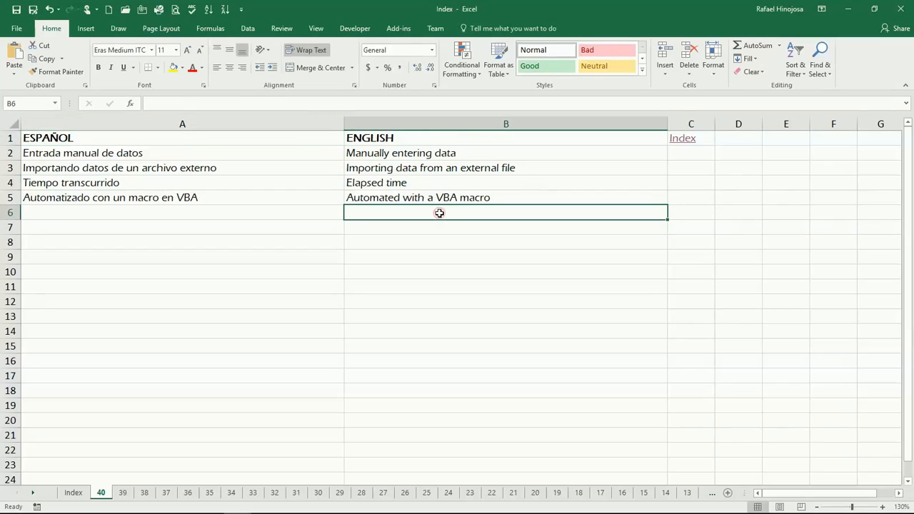
left_click(473, 153)
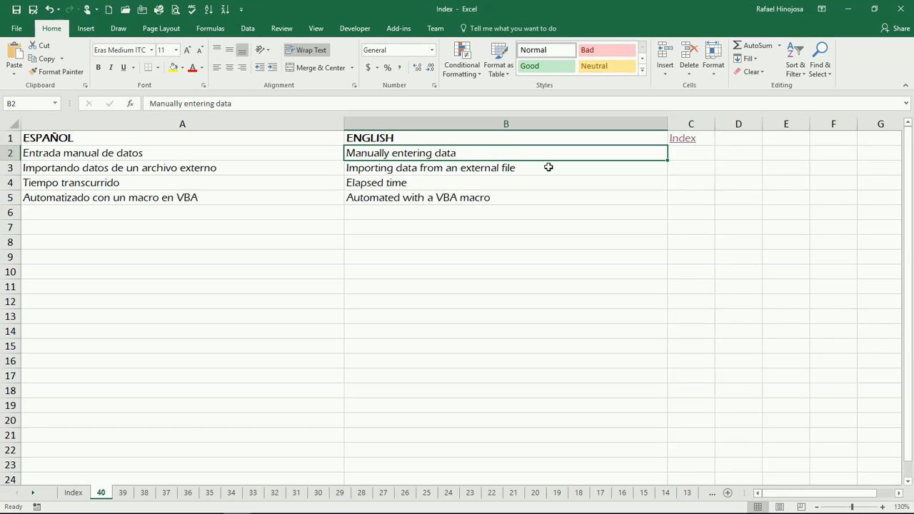
left_click(508, 184)
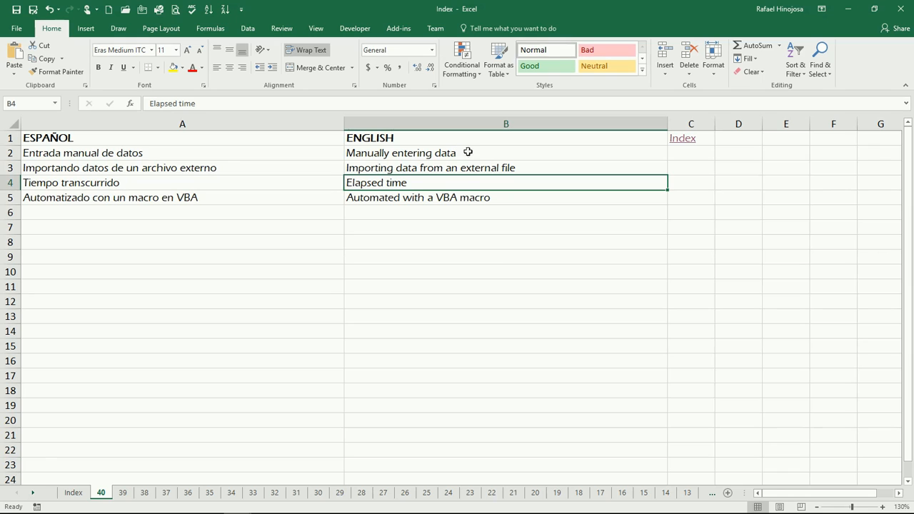
left_click(476, 197)
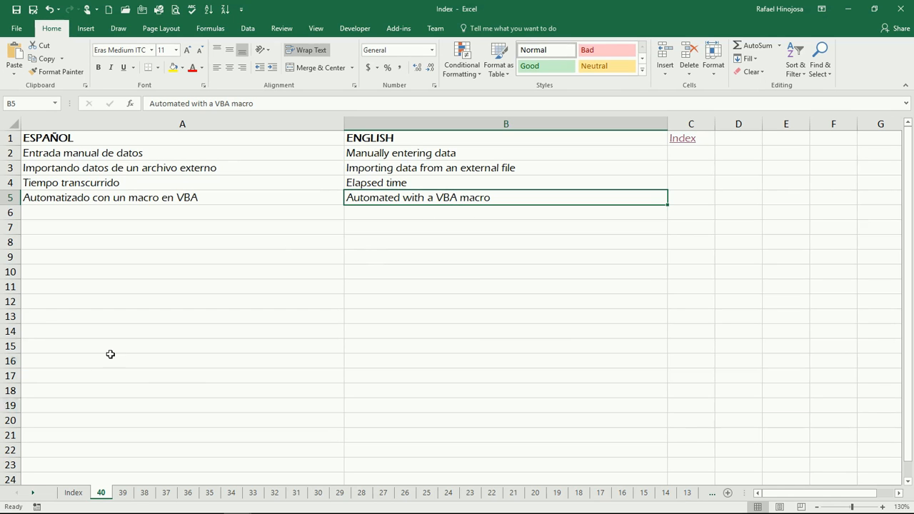
Switch to the Example workbook and change the headers in A1:C1 to Start, Current and Goal.
mouse_move(238, 501)
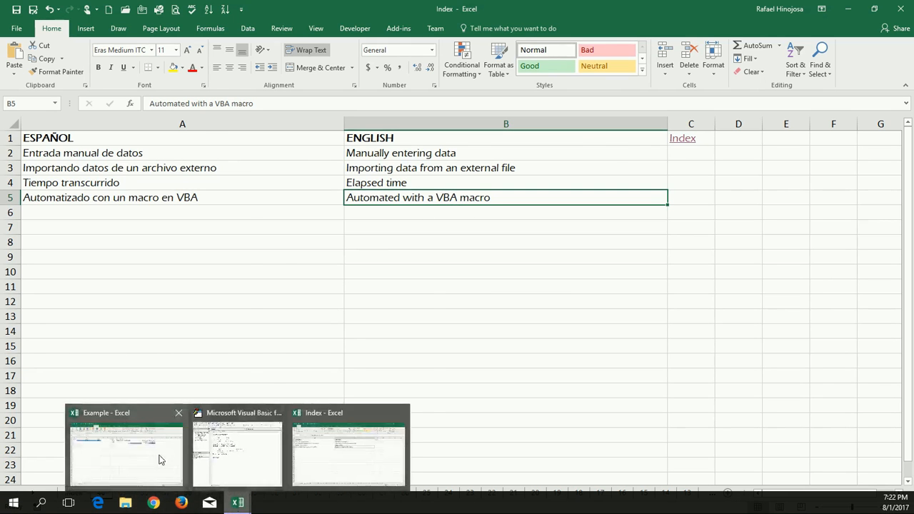
left_click(160, 460)
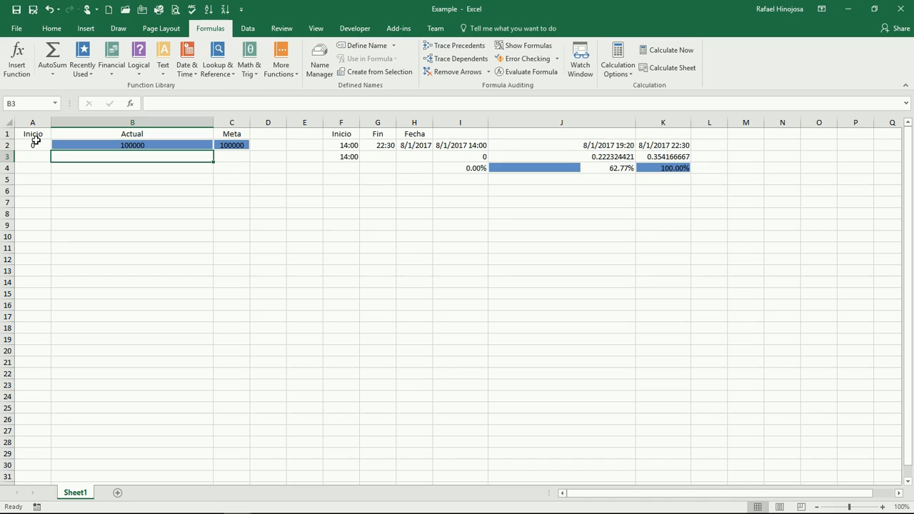
left_click(33, 135)
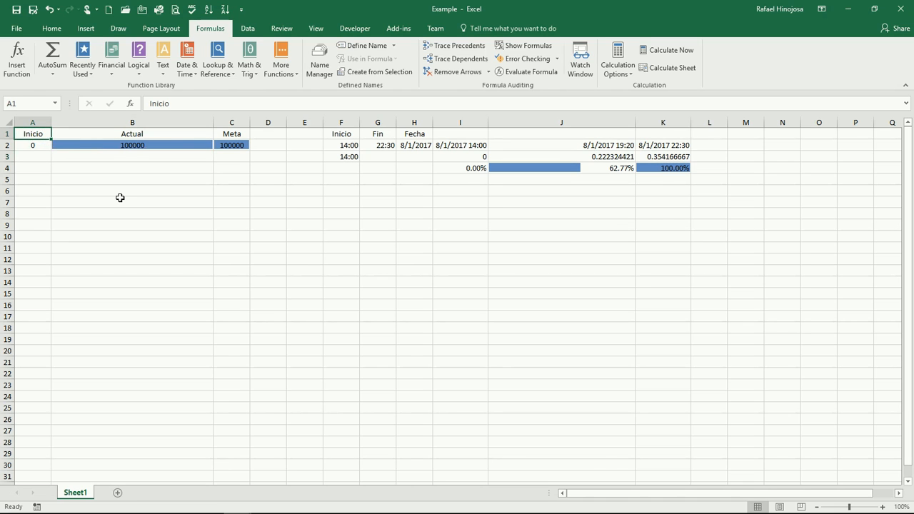
type("Start")
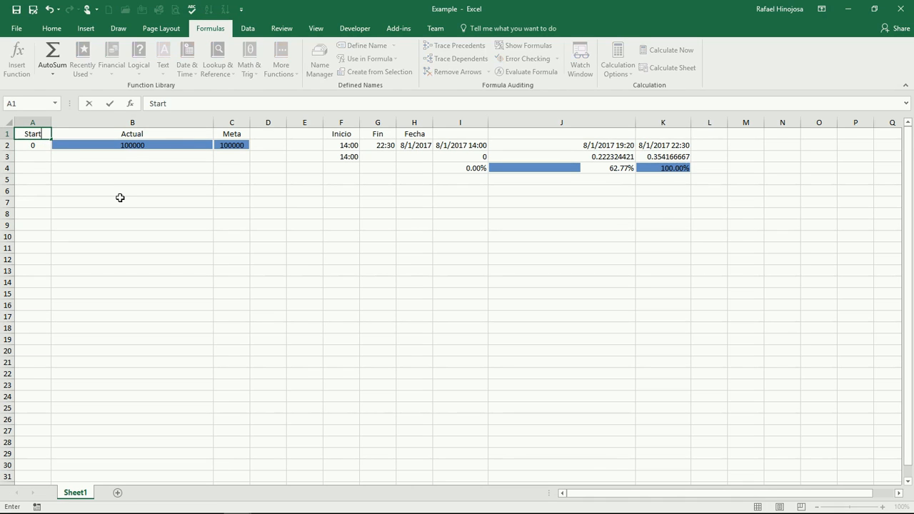
key("Tab")
key("Tab")
key("shift+Tab")
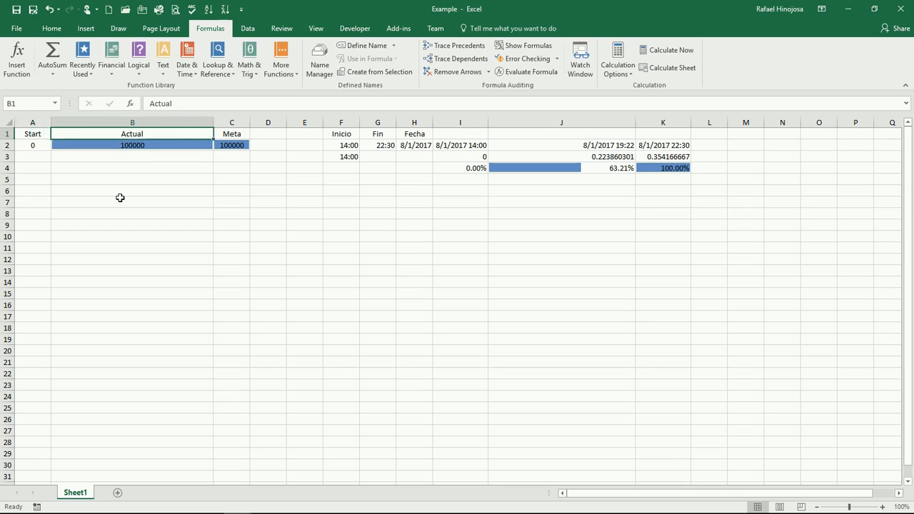
type("Current")
key("Tab")
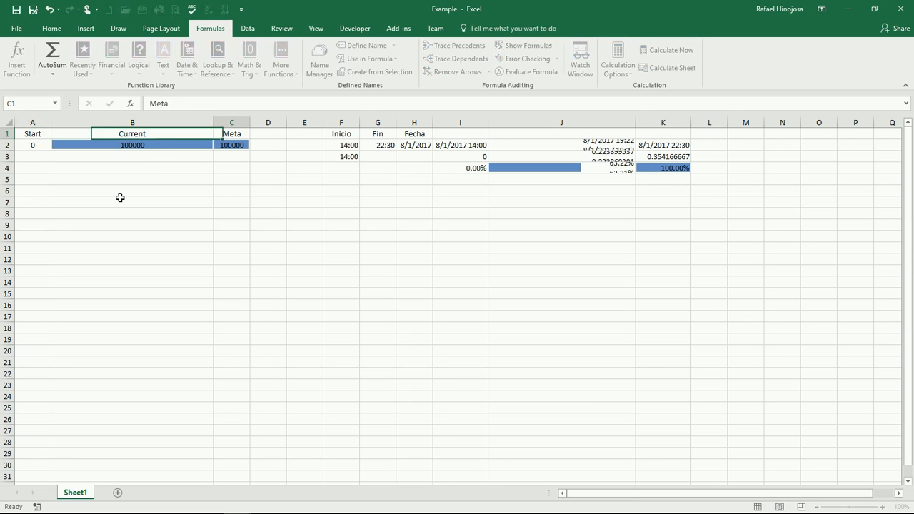
type("Goal")
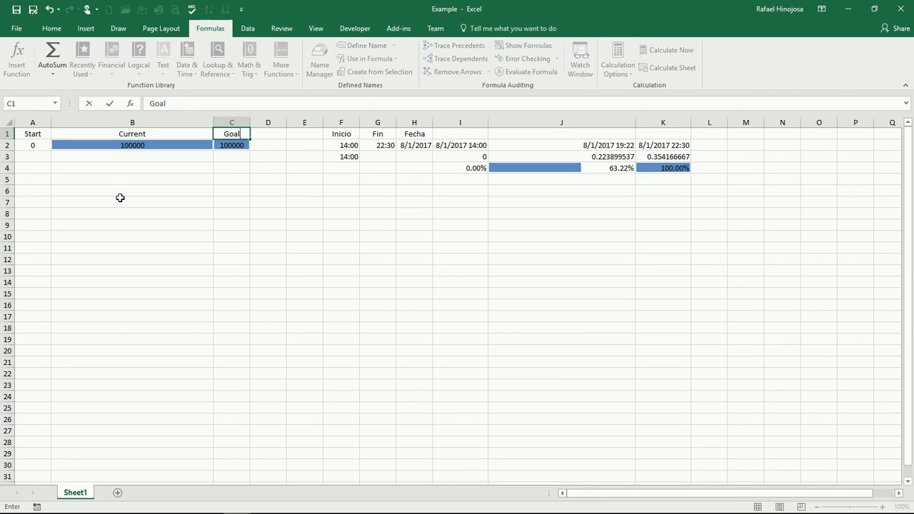
key("Return")
Review the start, current and goal values in row 2 of the progress table.
key("Left")
key("Left")
key("Right")
key("Right")
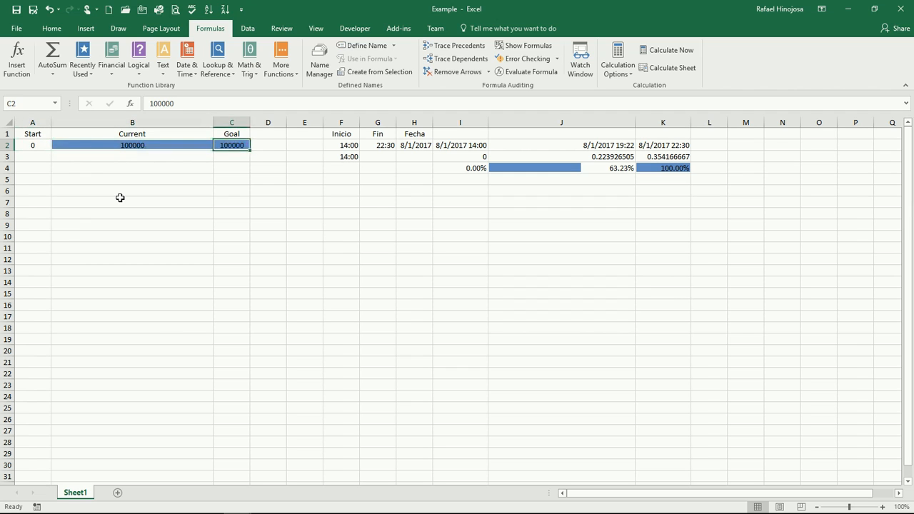
key("Left")
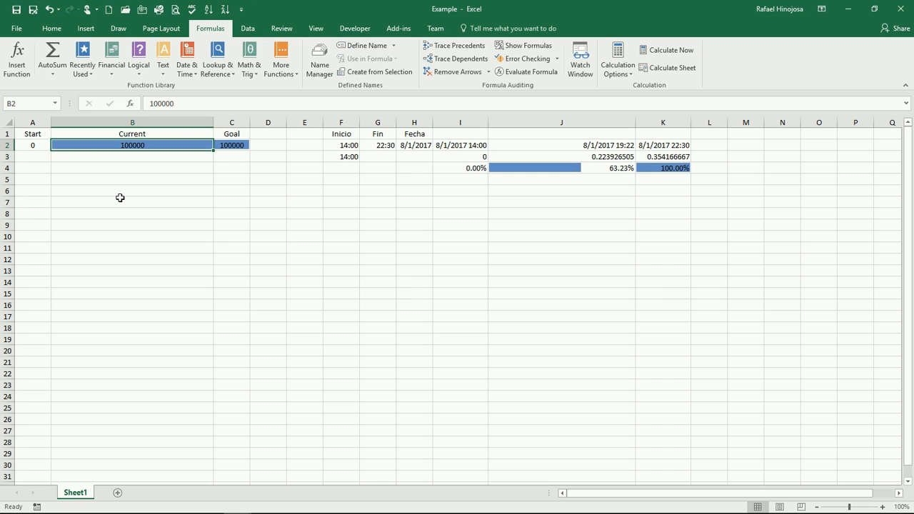
key("Right")
key("Right")
key("Right")
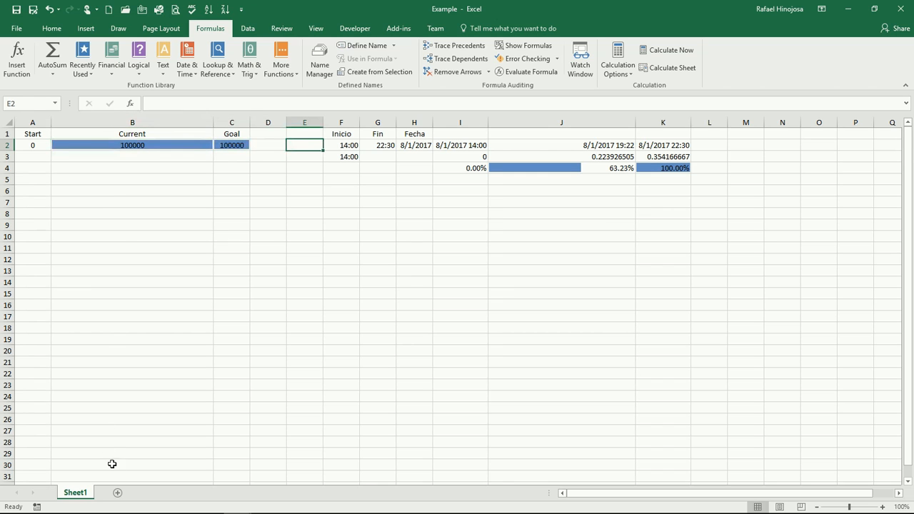
mouse_move(111, 513)
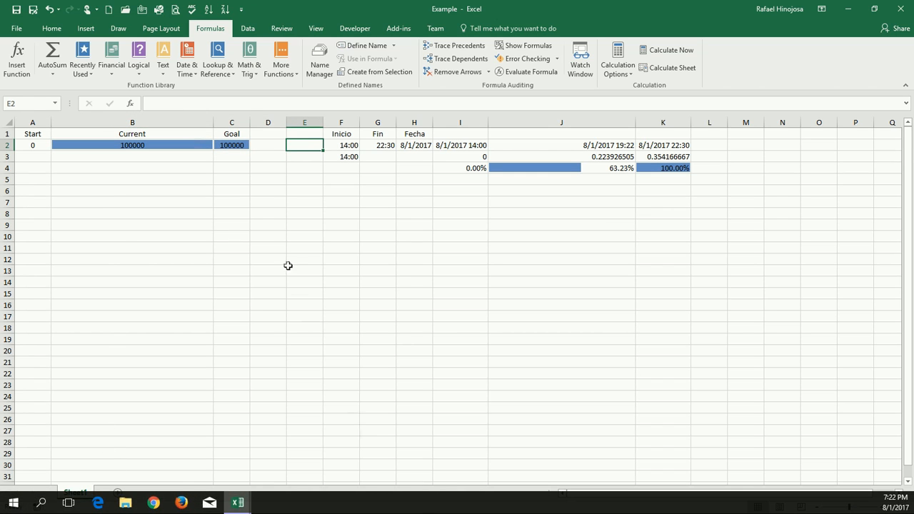
Change the headers in F1:H1 to Start, End and Date.
left_click(343, 133)
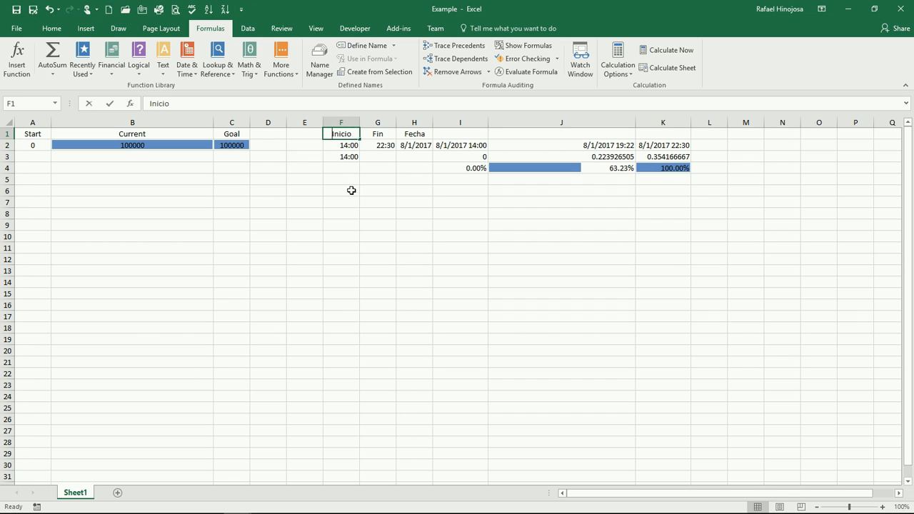
type("Sta")
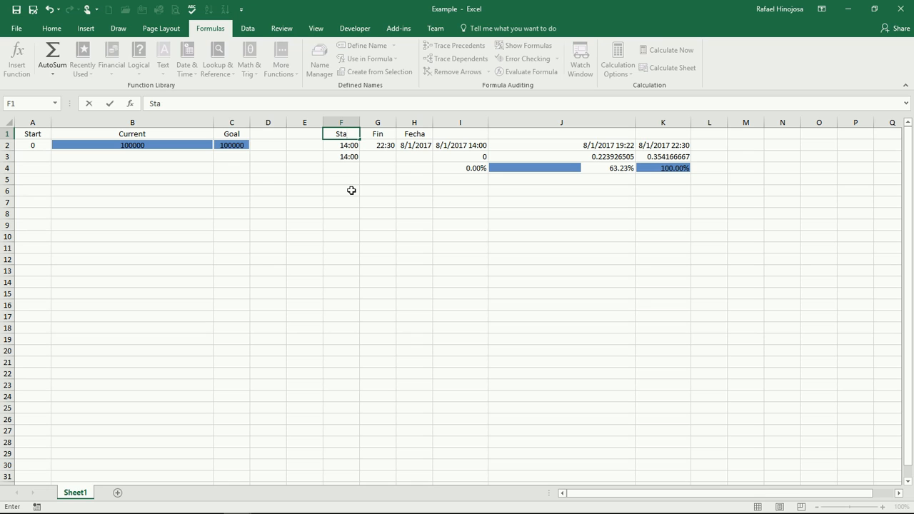
type("trt")
key("Tab")
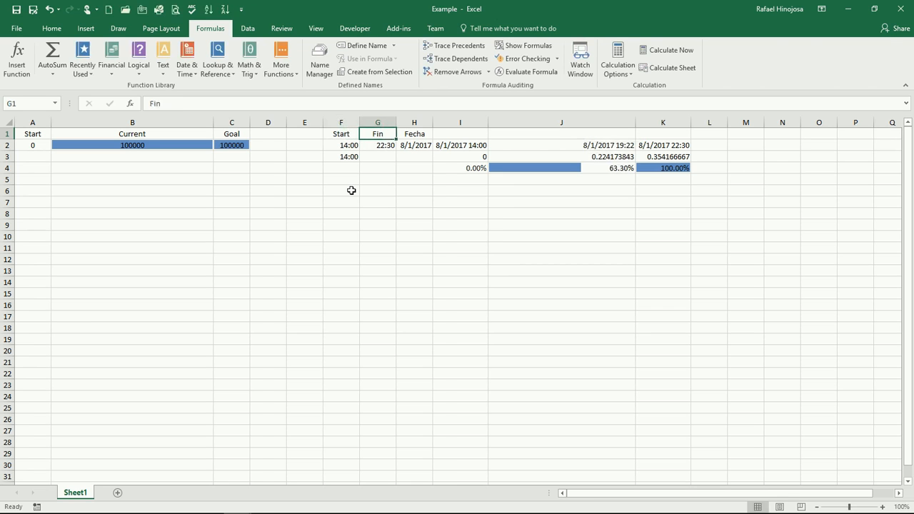
type("End")
key("Tab")
type("Date")
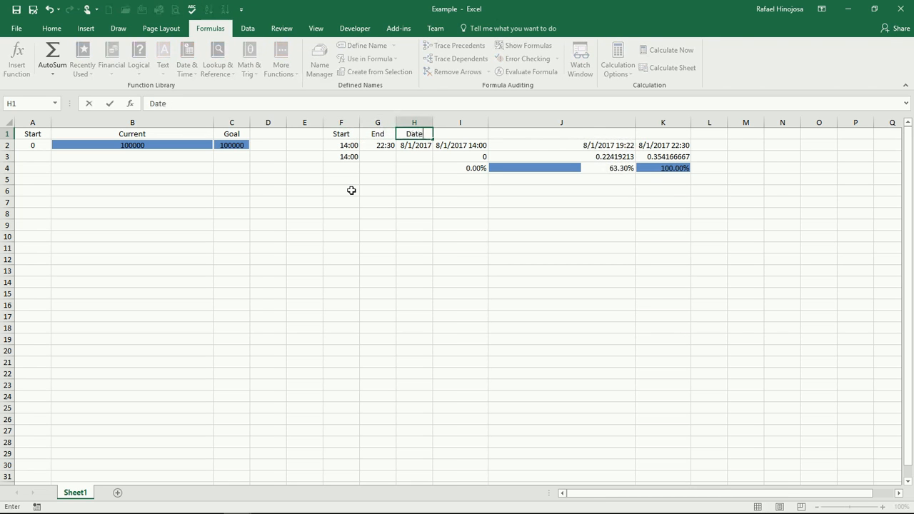
key("Down")
key("Down")
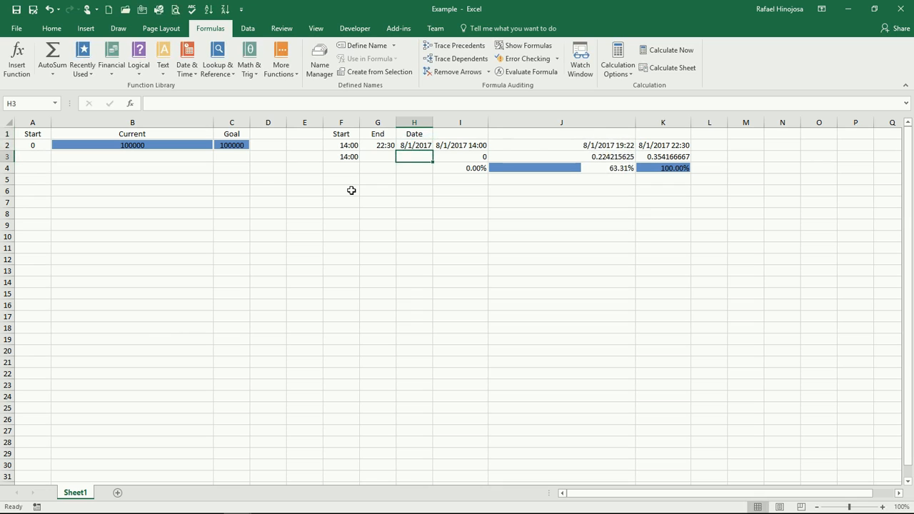
Try the values 0, 10000, 25000 and 50000 in the Current cell B2 to test the progress bar.
left_click(174, 146)
type("0")
key("Return")
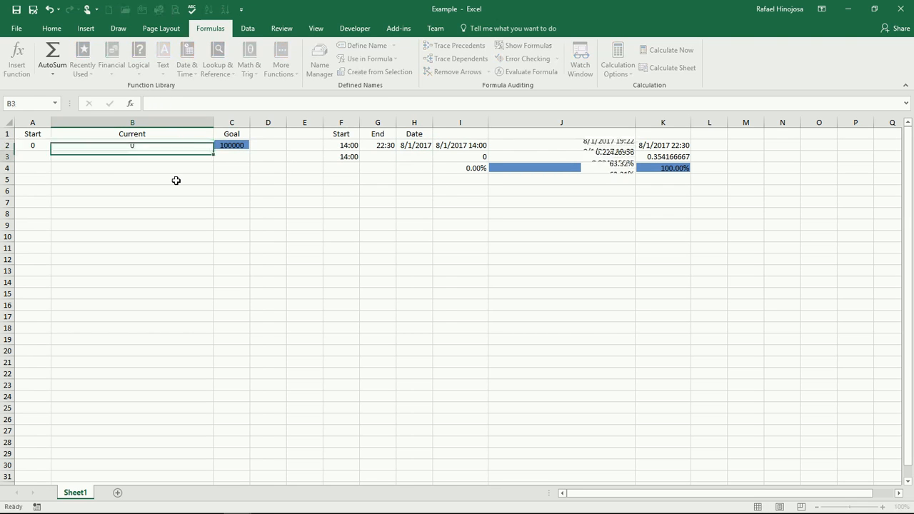
key("Up")
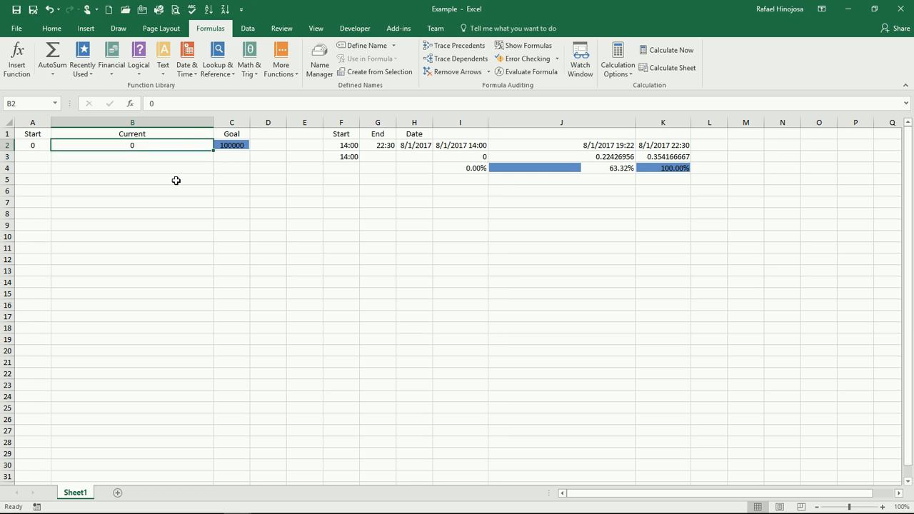
type("10000")
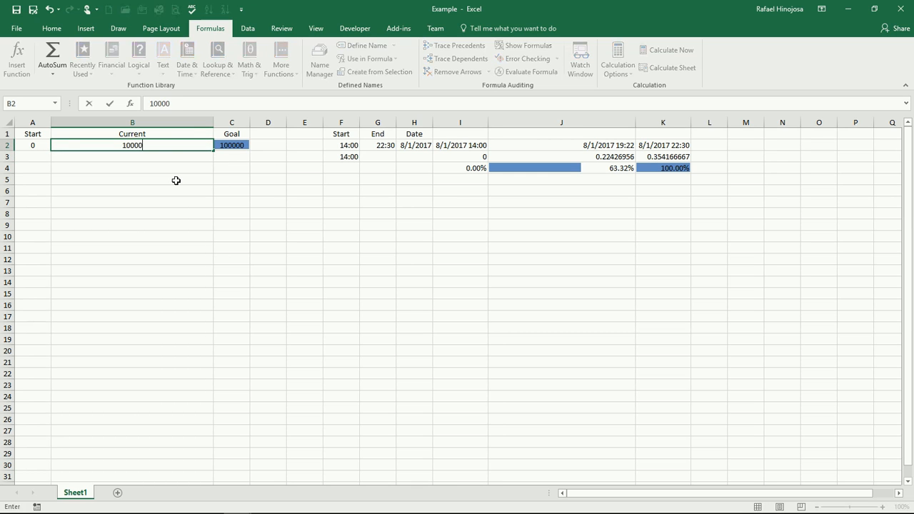
key("Return")
key("Up")
type("25000")
key("Return")
key("Up")
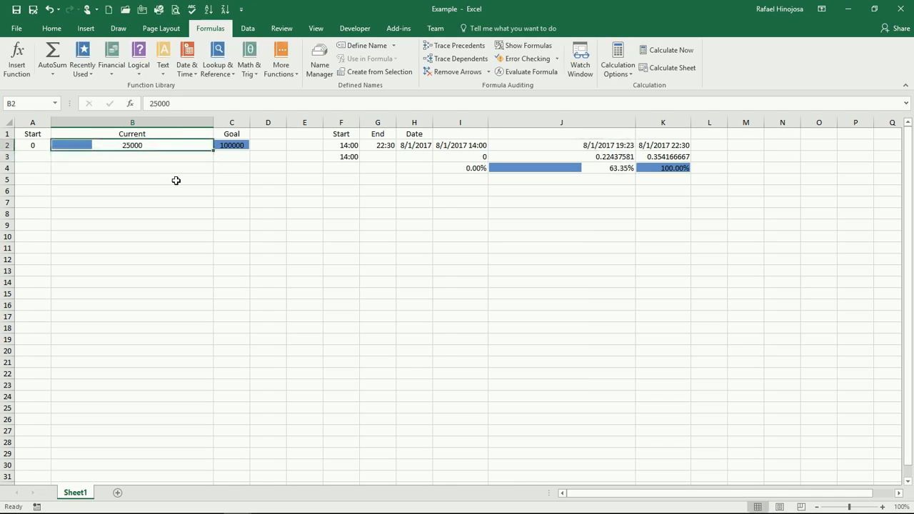
type("50000")
key("Return")
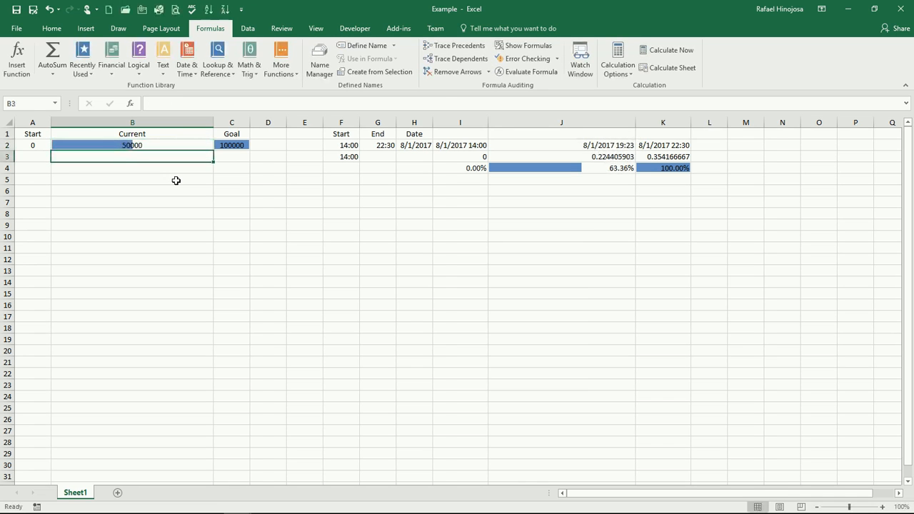
Set the Current value in B2 to 88888.
key("Up")
type("88888")
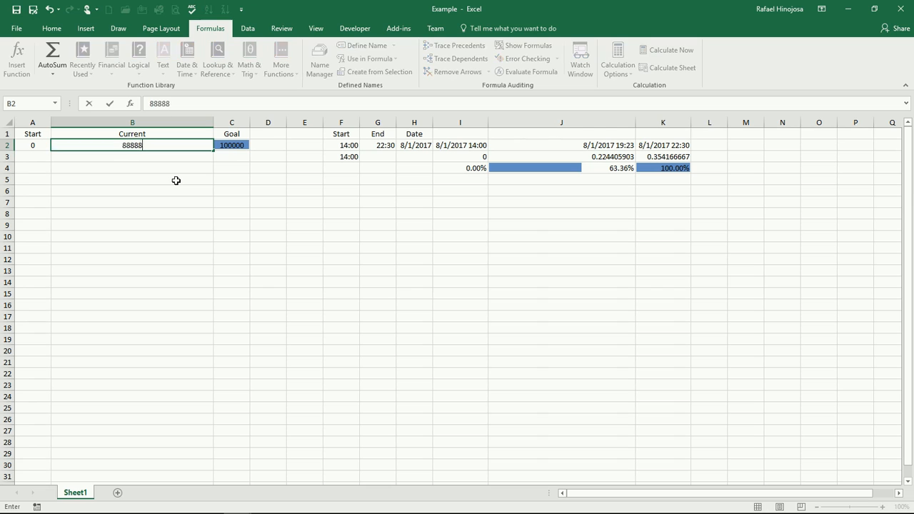
key("Return")
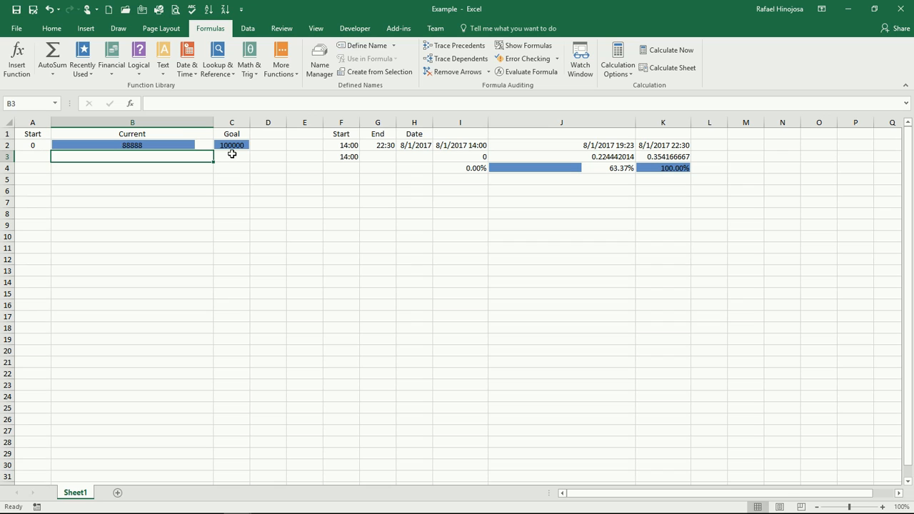
Apply green solid-fill data bars to the start, current and goal values in A2:C2.
left_click(35, 145)
left_click_drag(35, 145, 225, 147)
left_click(60, 30)
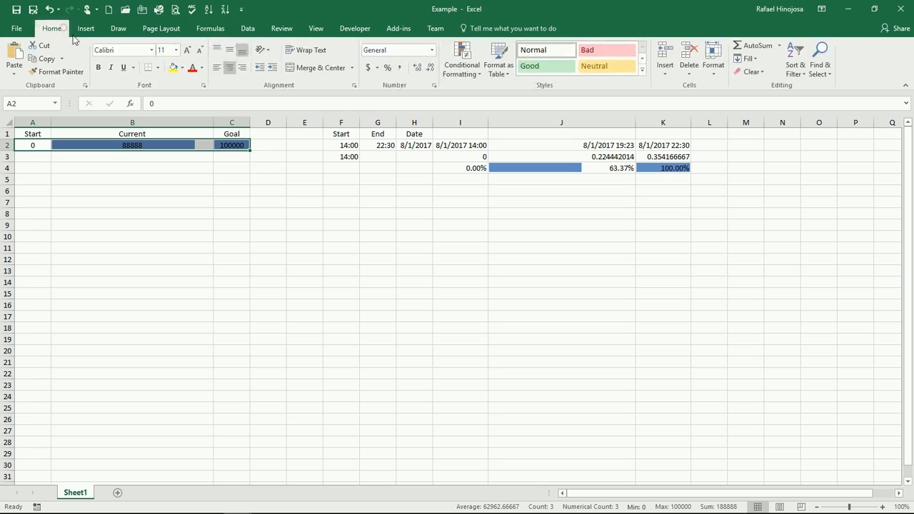
left_click(459, 72)
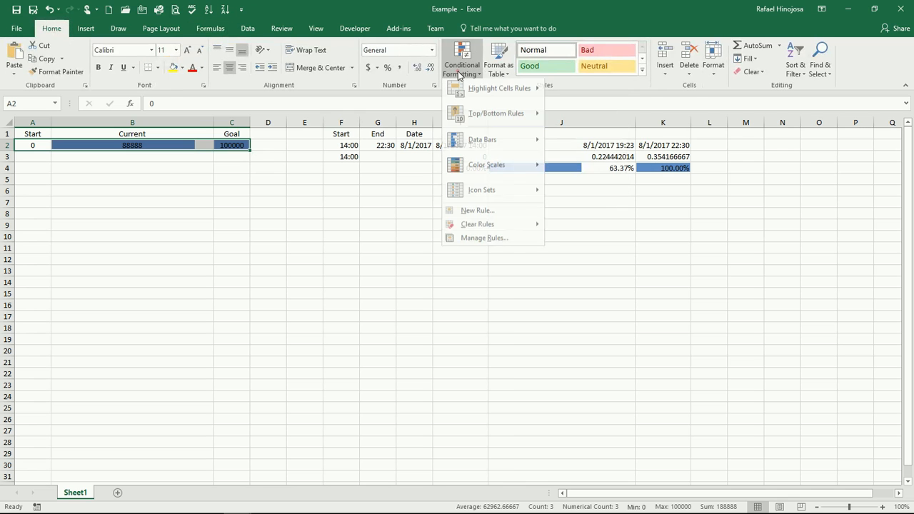
mouse_move(517, 147)
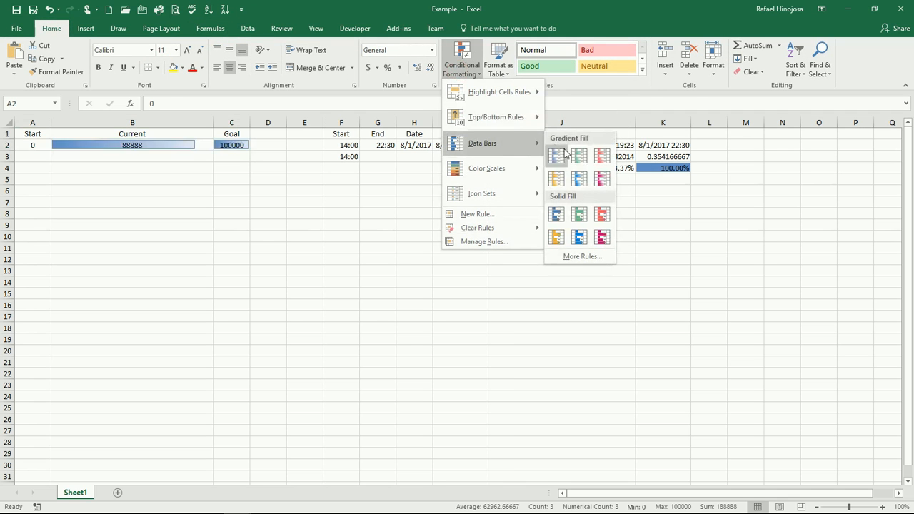
left_click(578, 218)
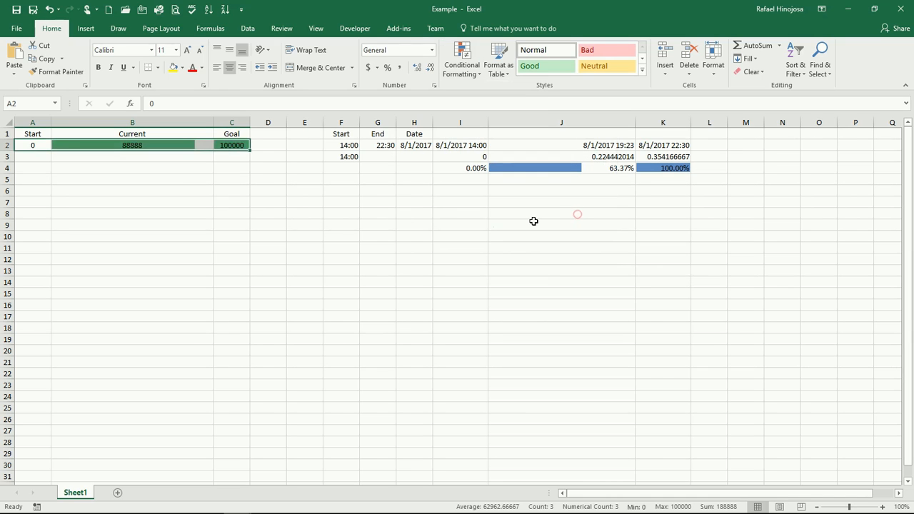
left_click(177, 168)
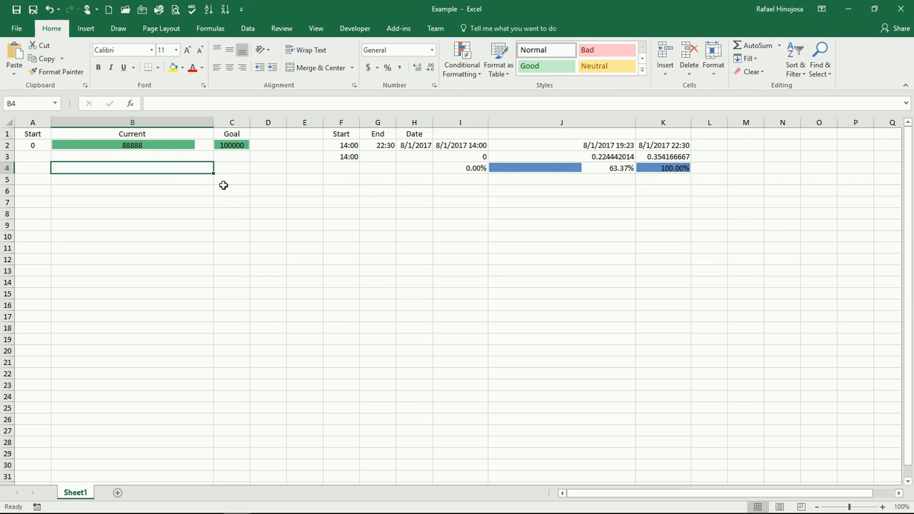
Examine the options for importing external data for the Current value in B2.
left_click(190, 146)
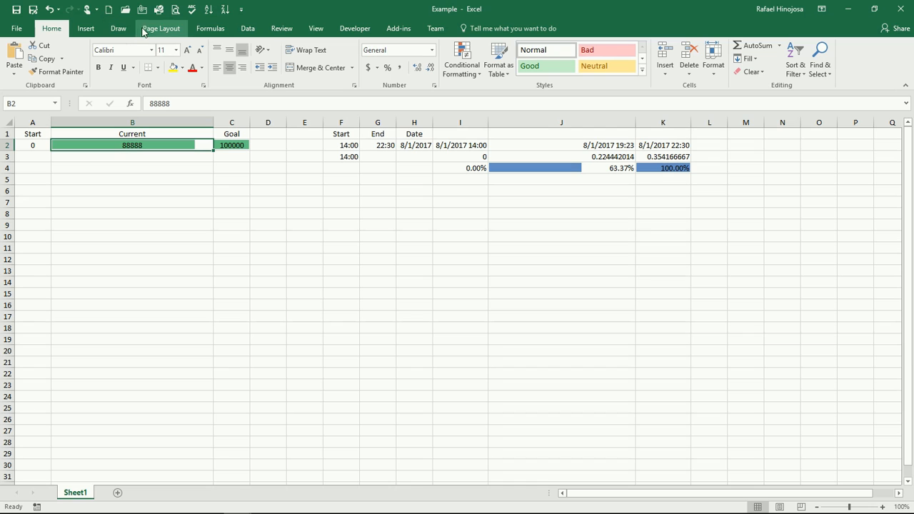
left_click(253, 36)
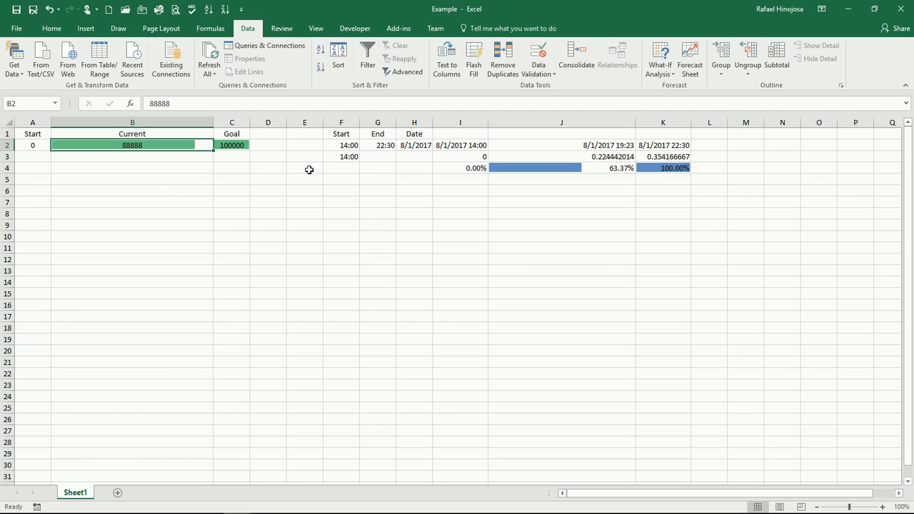
Recalculate the workbook to refresh the elapsed-time progress bar with the current time.
left_click(348, 167)
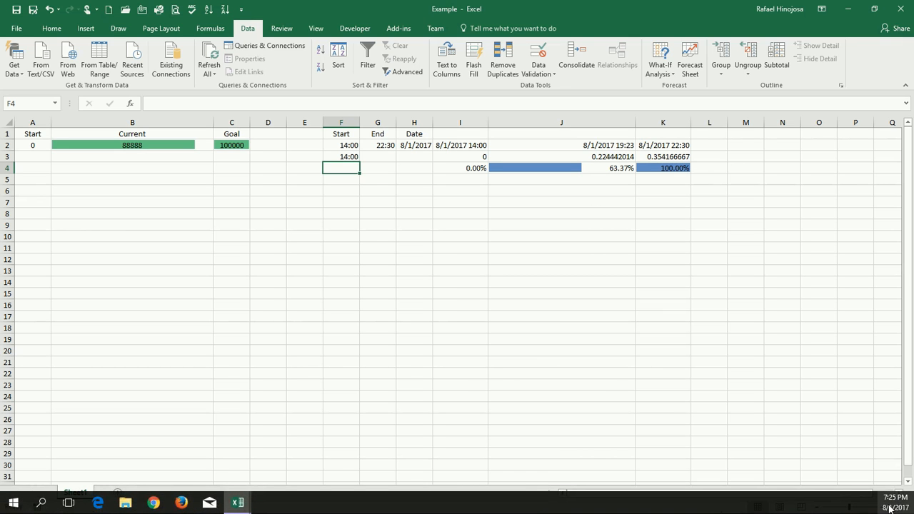
mouse_move(891, 508)
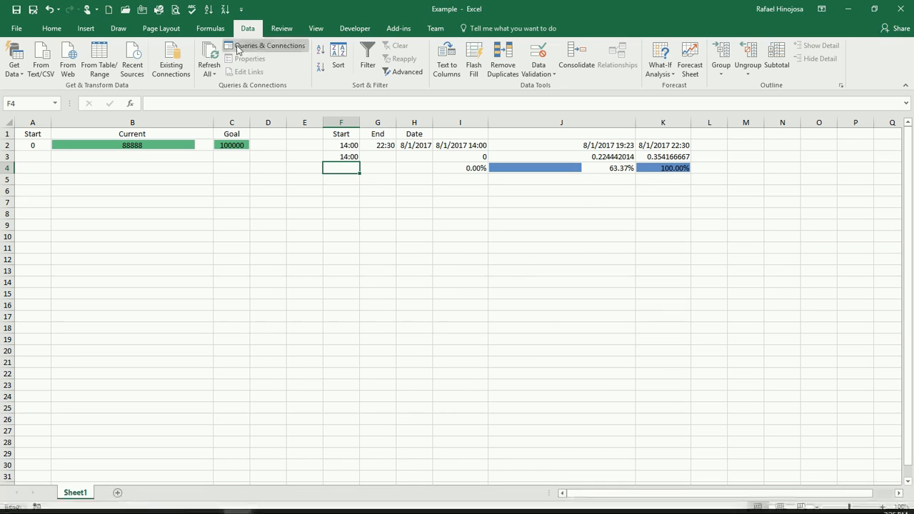
left_click(211, 29)
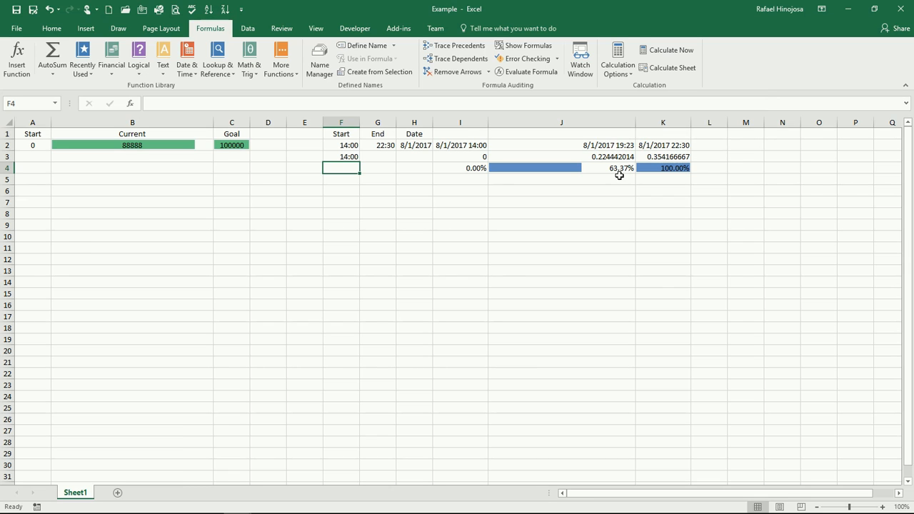
left_click(673, 55)
Examine the start time, end time and date in F2:H2 and the date-time formulas in I2, K2 and J2.
left_click(346, 143)
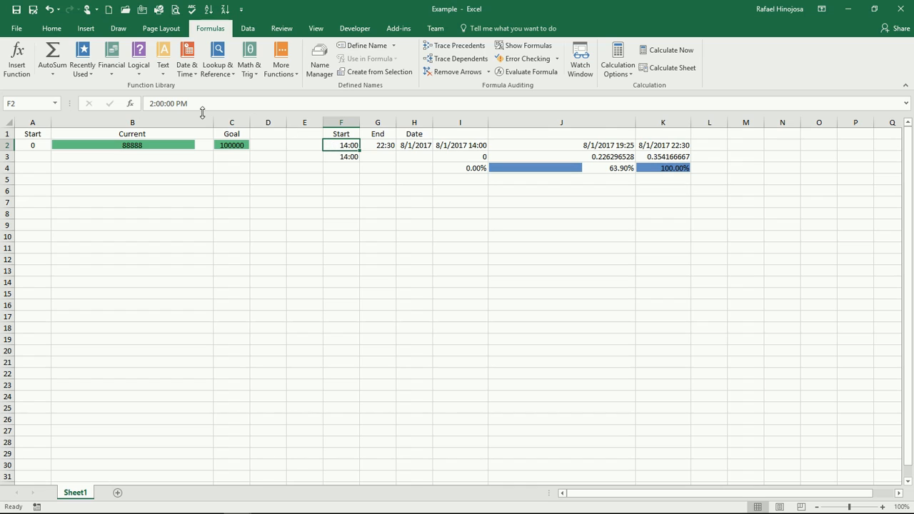
left_click(381, 144)
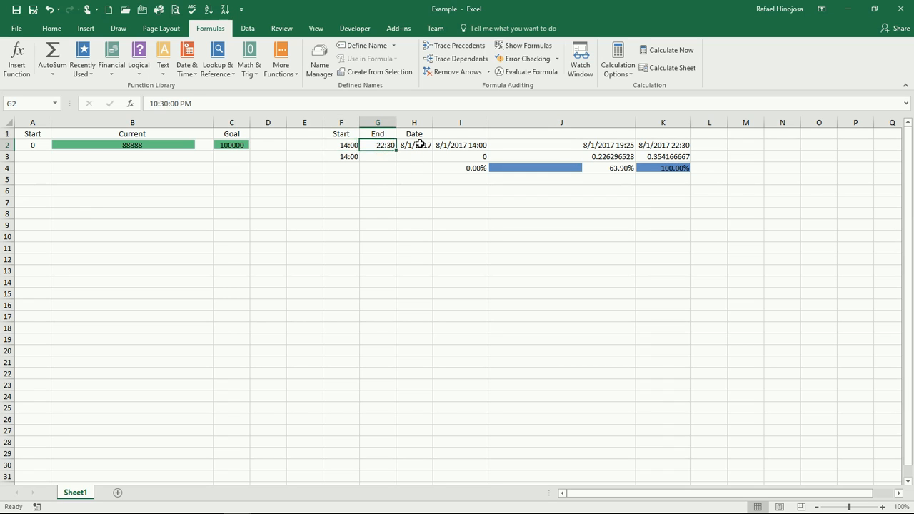
left_click(418, 147)
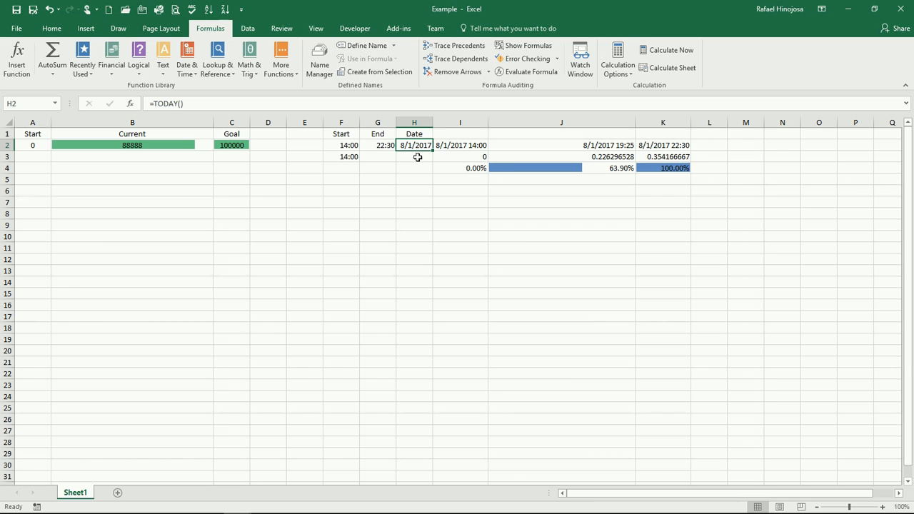
left_click(459, 147)
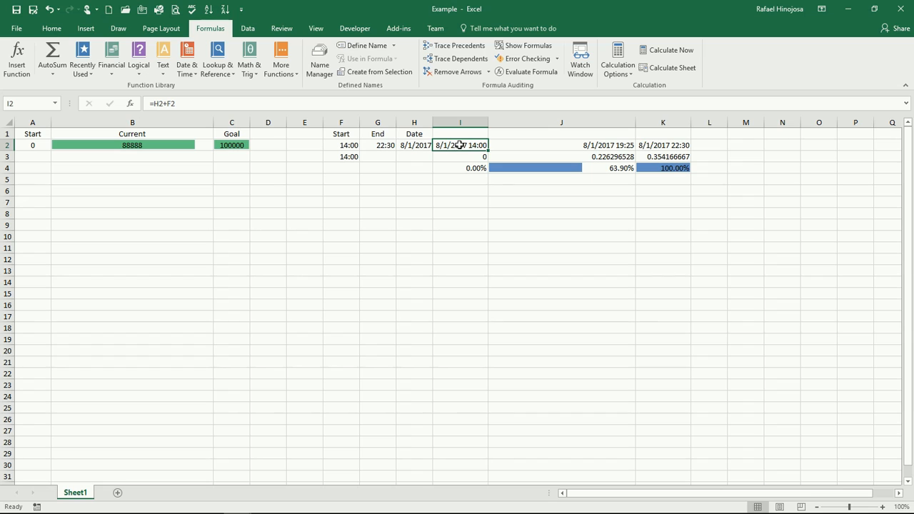
left_click(665, 145)
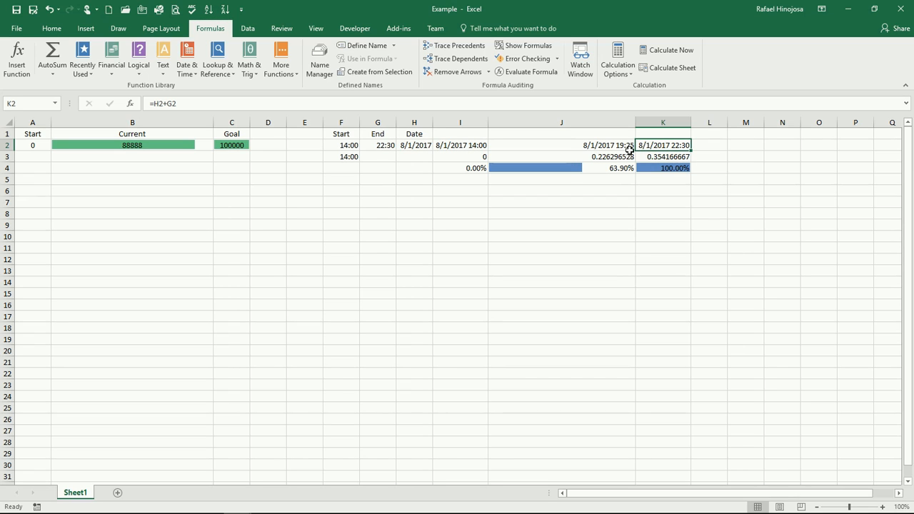
left_click(570, 144)
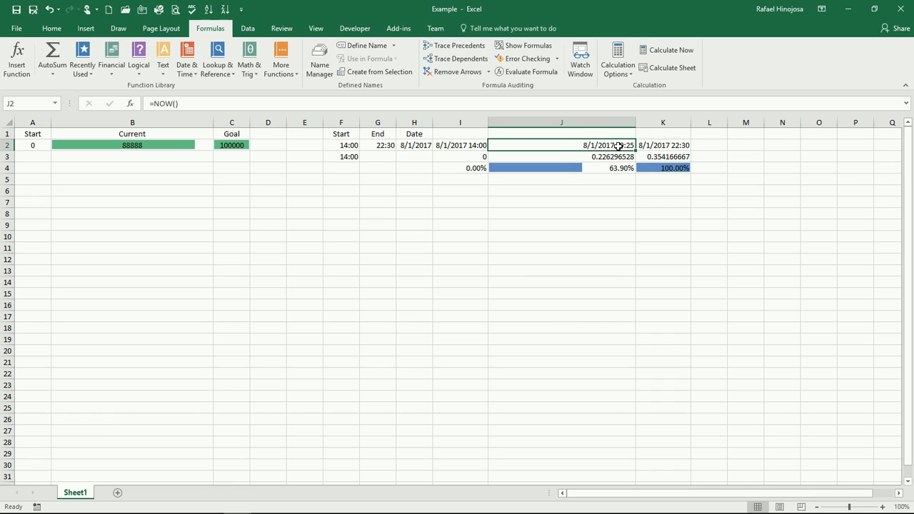
Recalculate the workbook and examine the elapsed-time formulas in I3, J3 and K3.
mouse_move(623, 510)
left_click(680, 52)
left_click(477, 158)
left_click(477, 158)
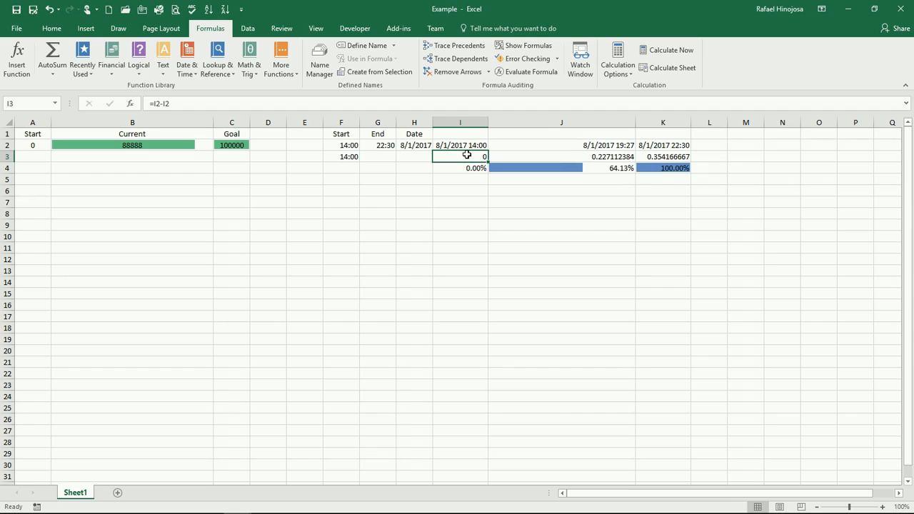
left_click(569, 157)
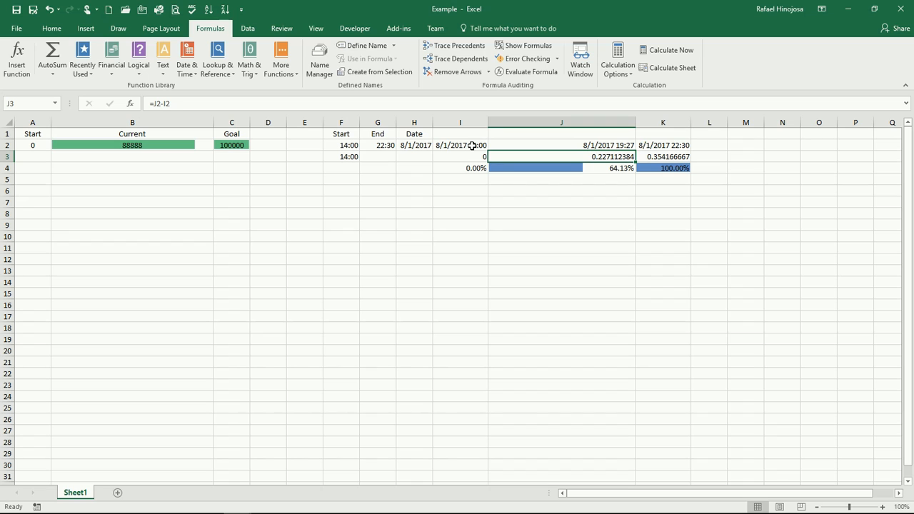
left_click(643, 156)
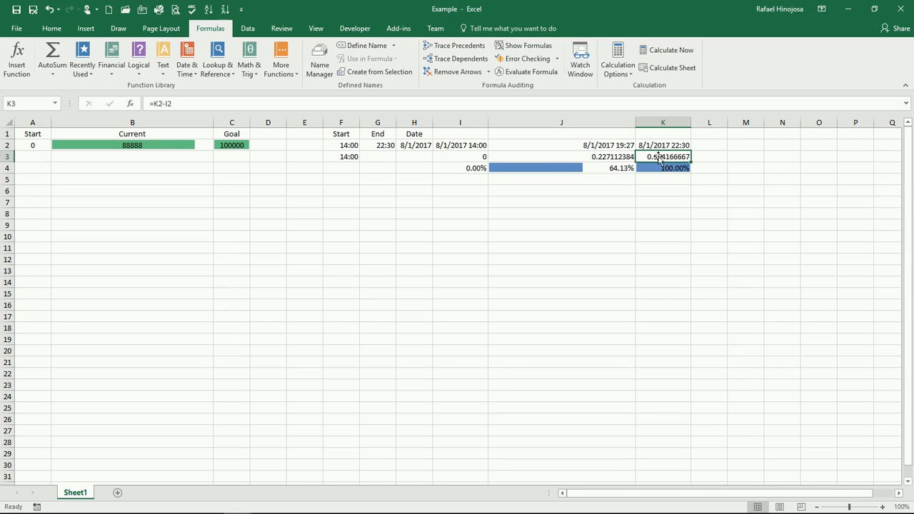
Try a start time of 0:00 in F2 and an end time of 24:00 in G2, and check the total duration in K3.
left_click(341, 145)
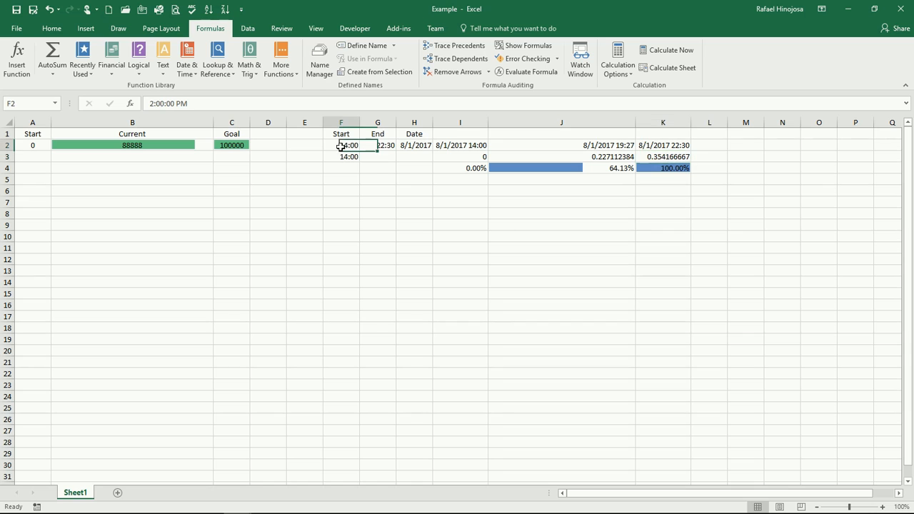
type("0:00")
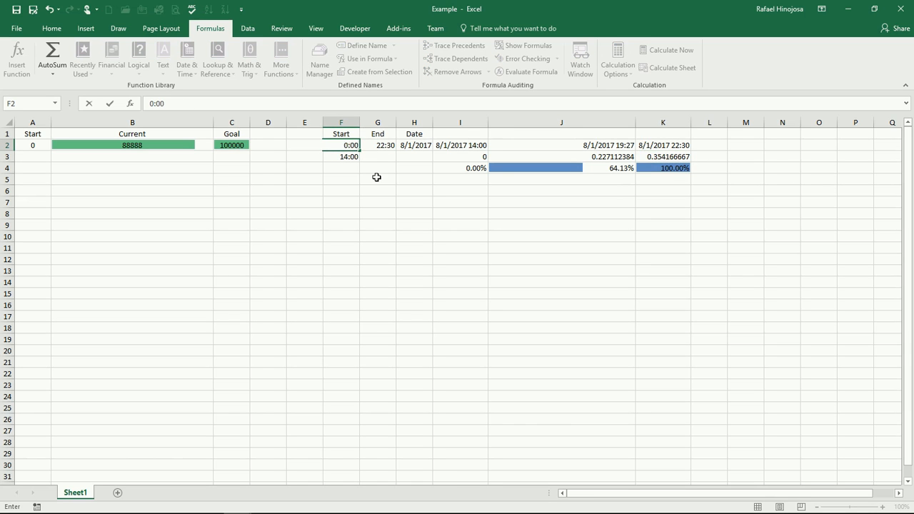
key("Tab")
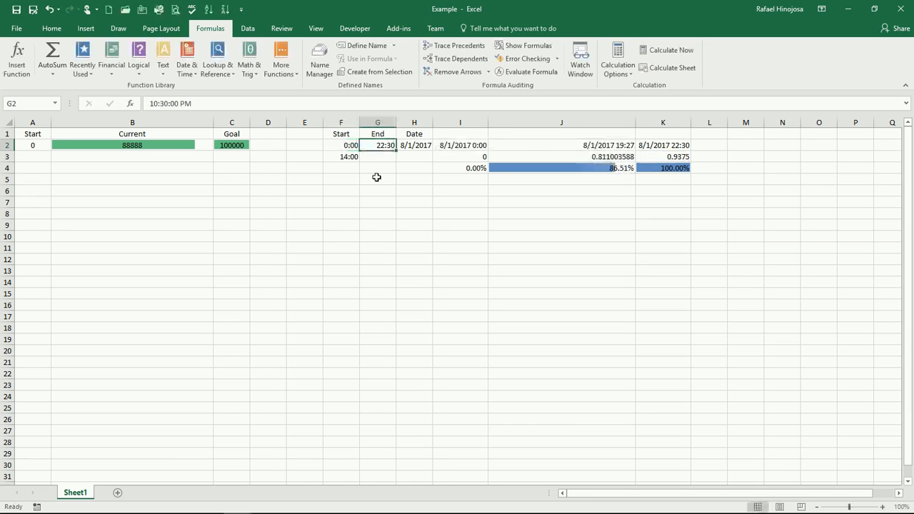
type("24:00")
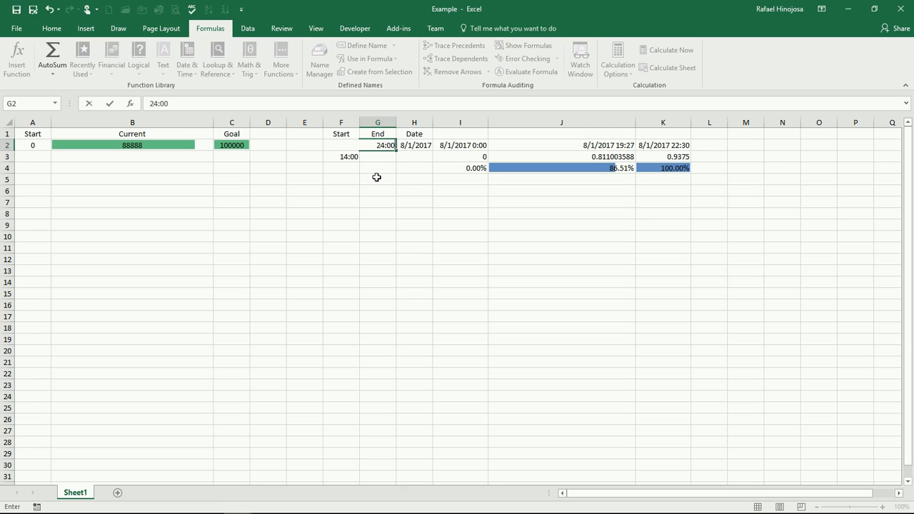
key("Return")
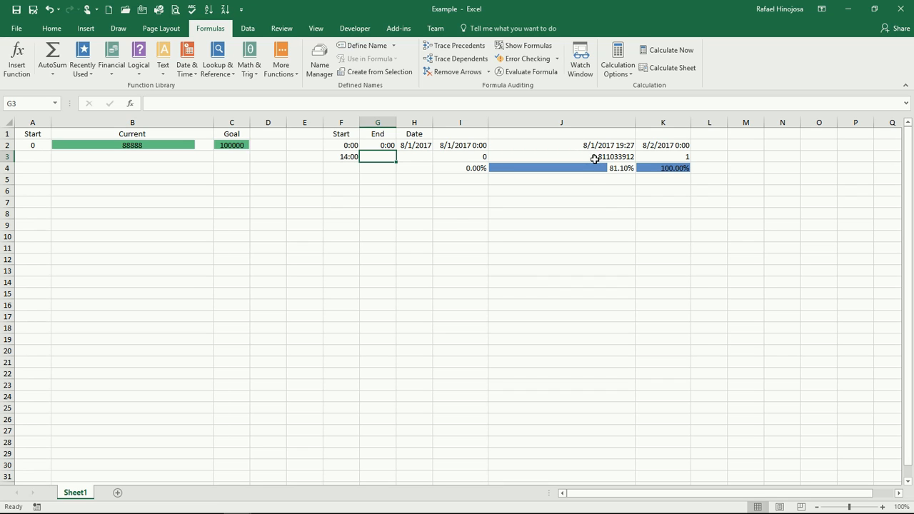
left_click(650, 157)
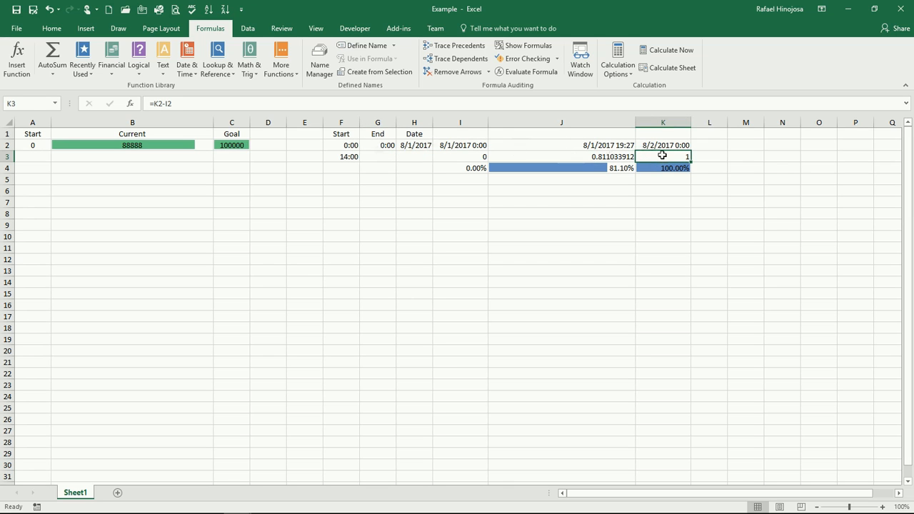
Set the start time in F2 to 14:00 and the end time in G2 to 22:30.
left_click(358, 145)
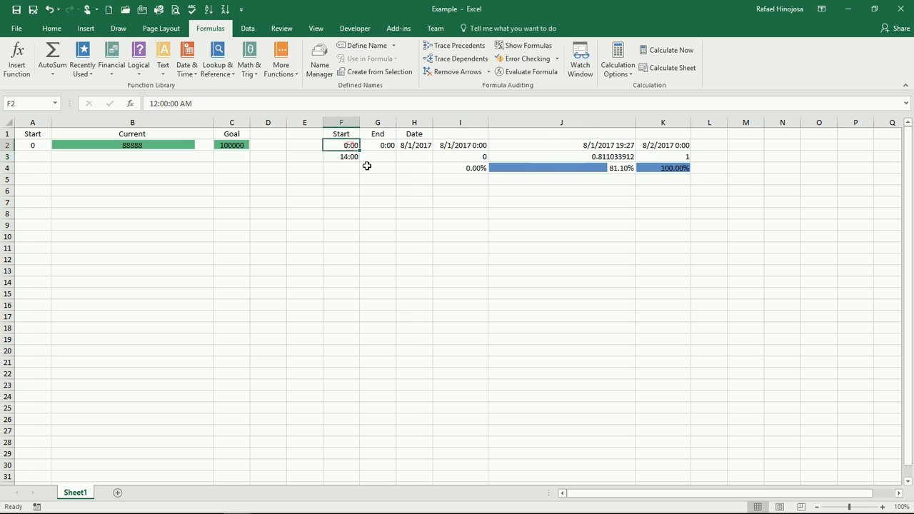
type("14:")
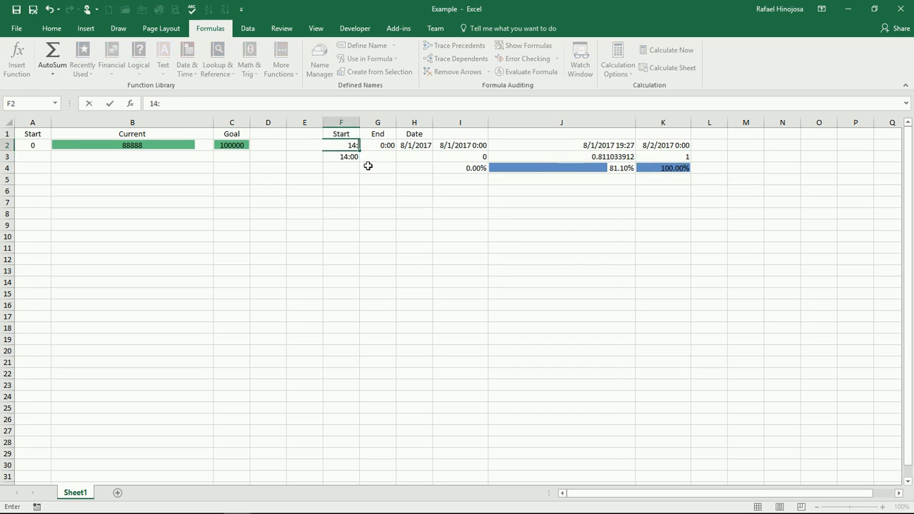
type("00")
key("Tab")
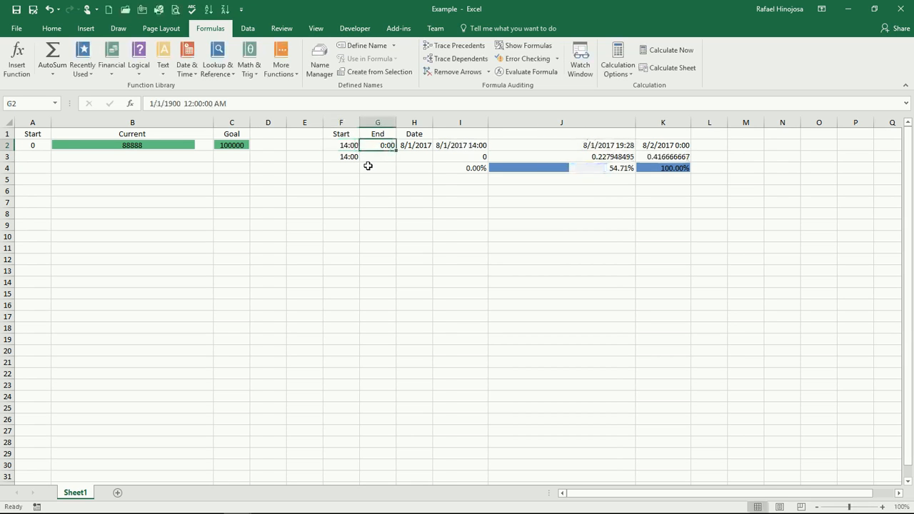
type("22:30")
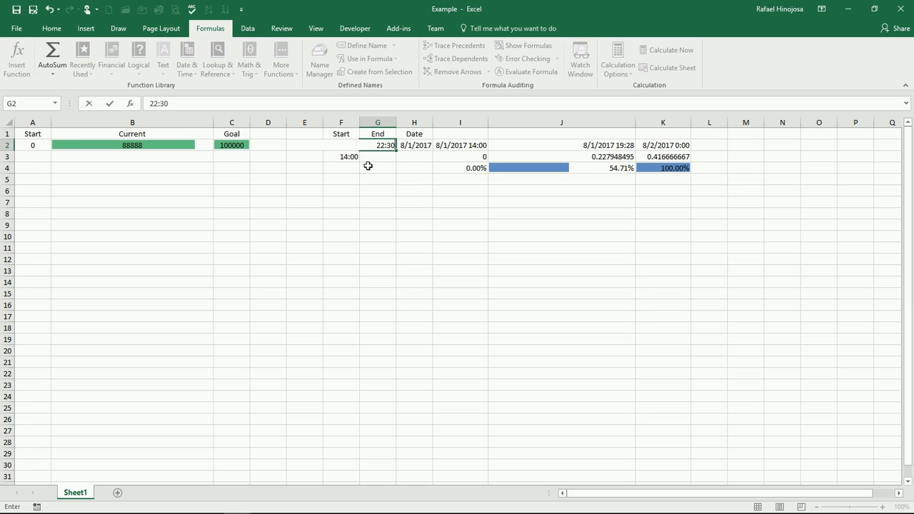
key("Return")
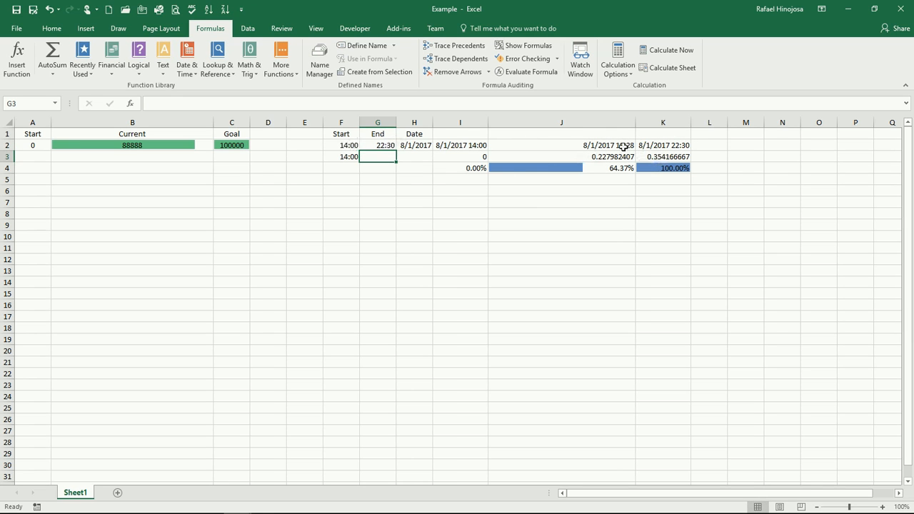
Examine the duration formulas in K3 and J3 and the percentage formulas in K4, J4 and I4.
left_click(666, 157)
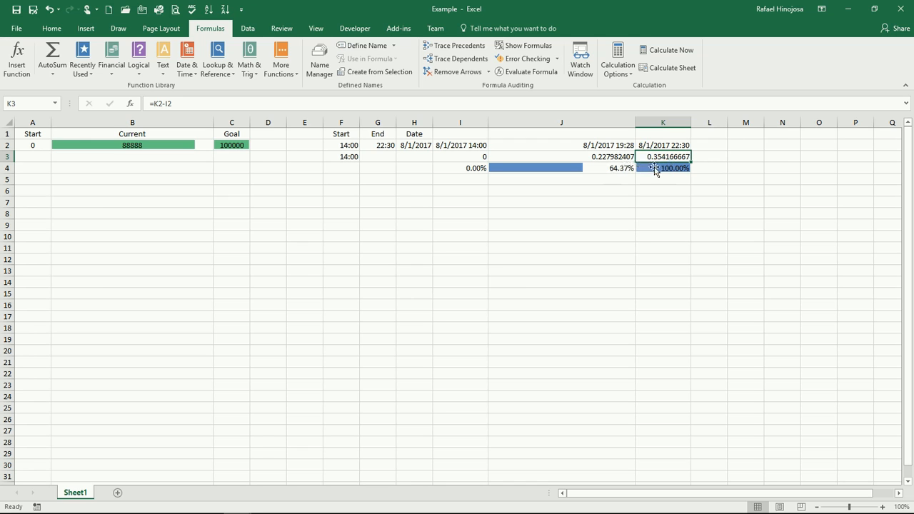
left_click(655, 170)
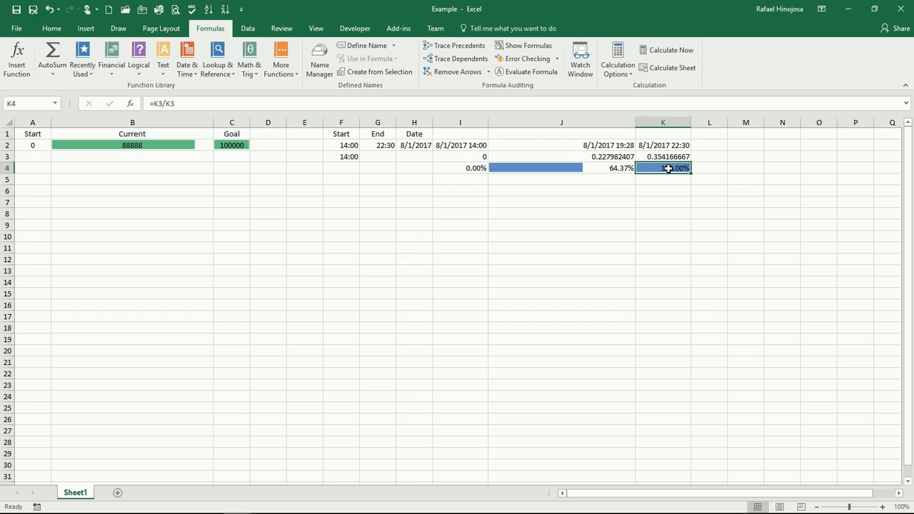
left_click(618, 159)
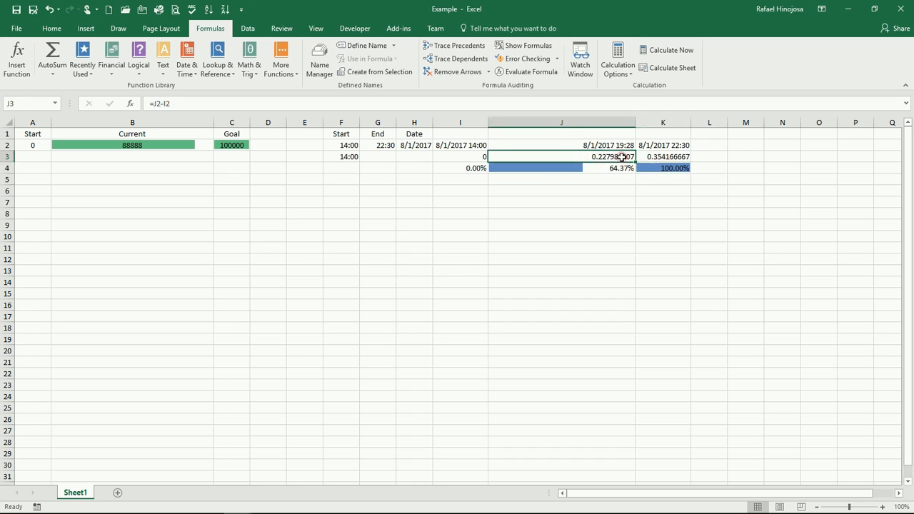
left_click(618, 169)
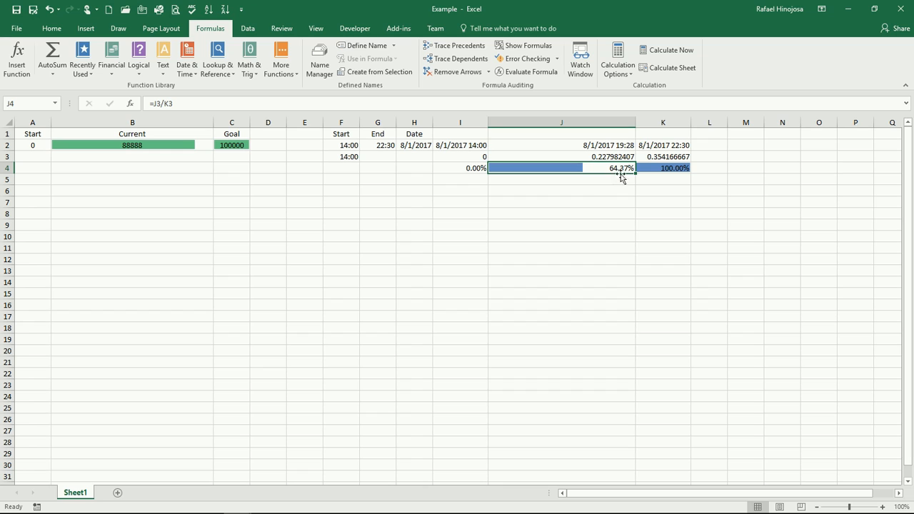
left_click(477, 169)
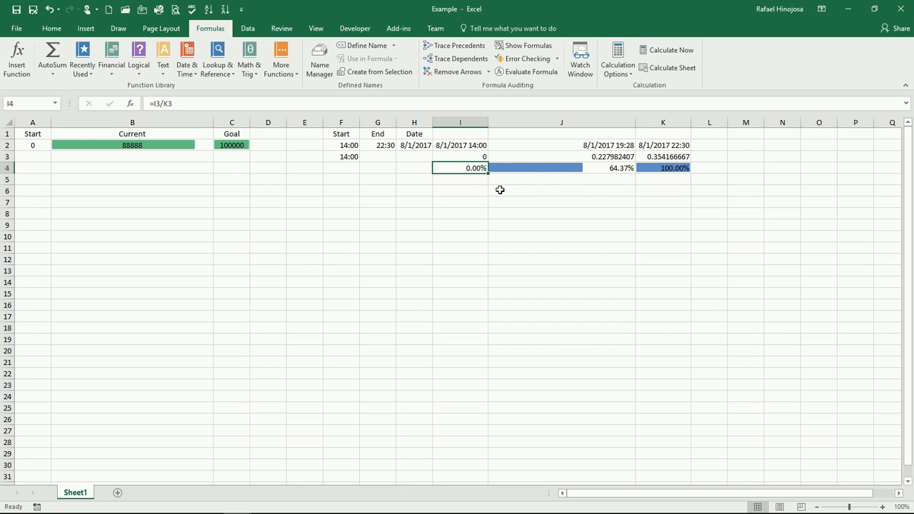
Try 65000 as the Current value in B2.
left_click(191, 147)
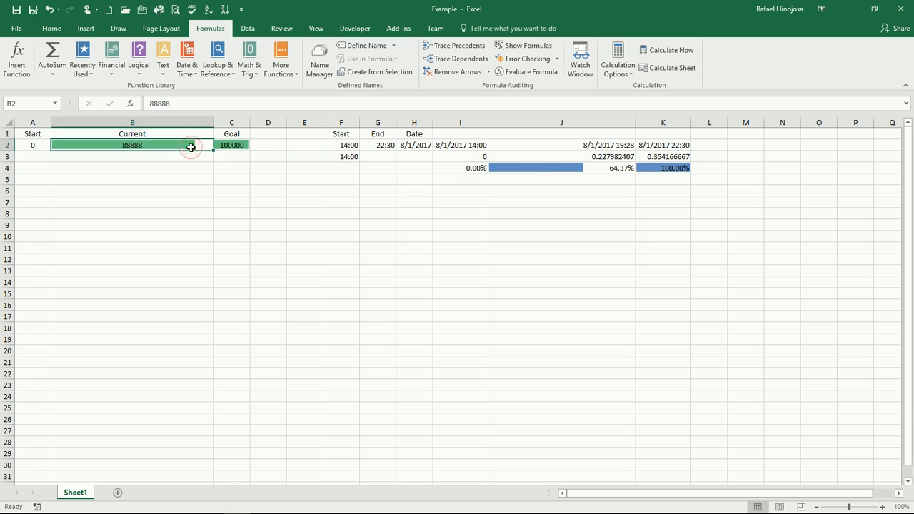
type("65000")
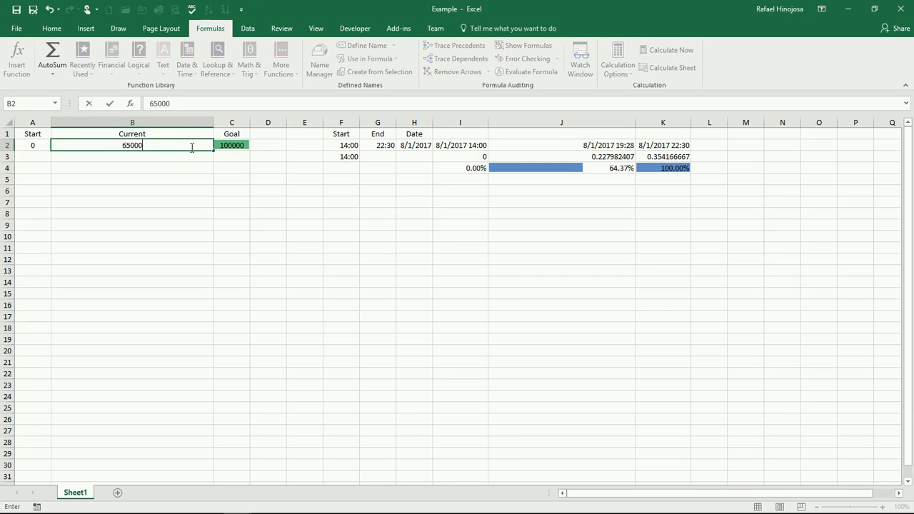
key("Return")
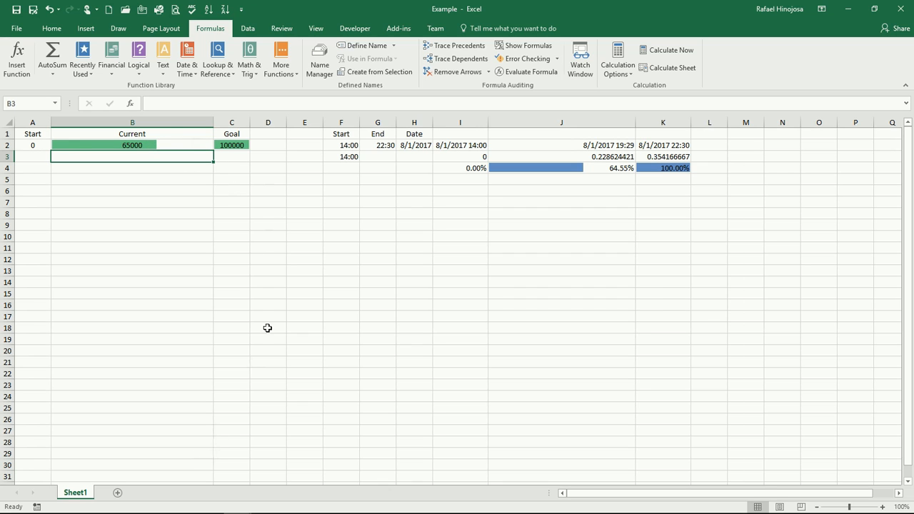
Switch to the Visual Basic editor and run the myProgressBar macro with its DoEvents line left commented out.
mouse_move(236, 509)
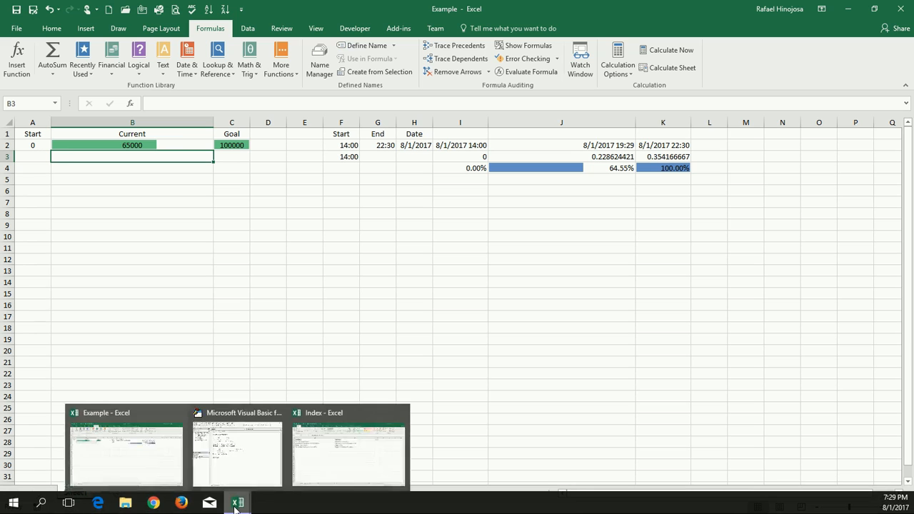
left_click(236, 464)
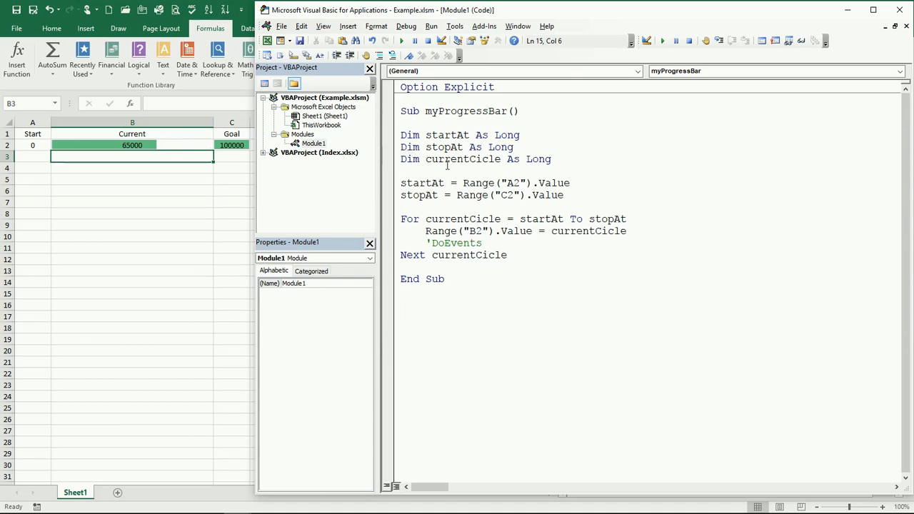
left_click(493, 244)
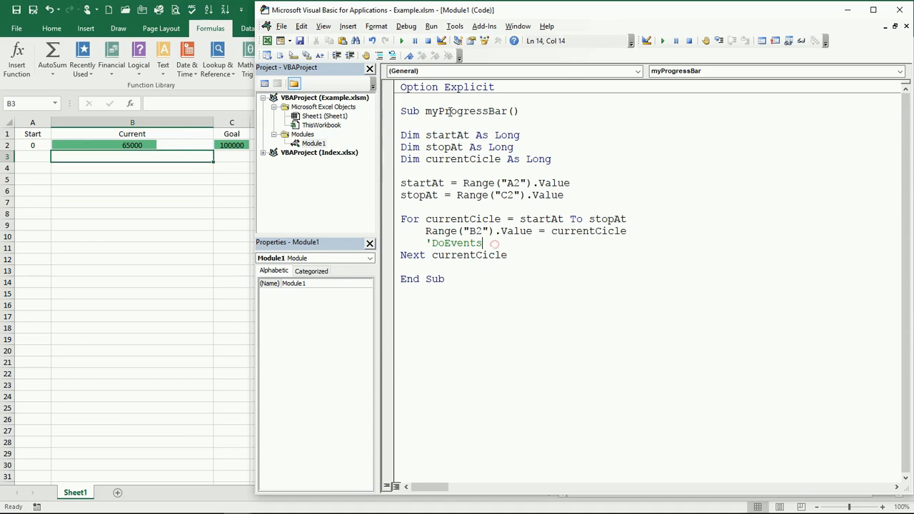
left_click(401, 41)
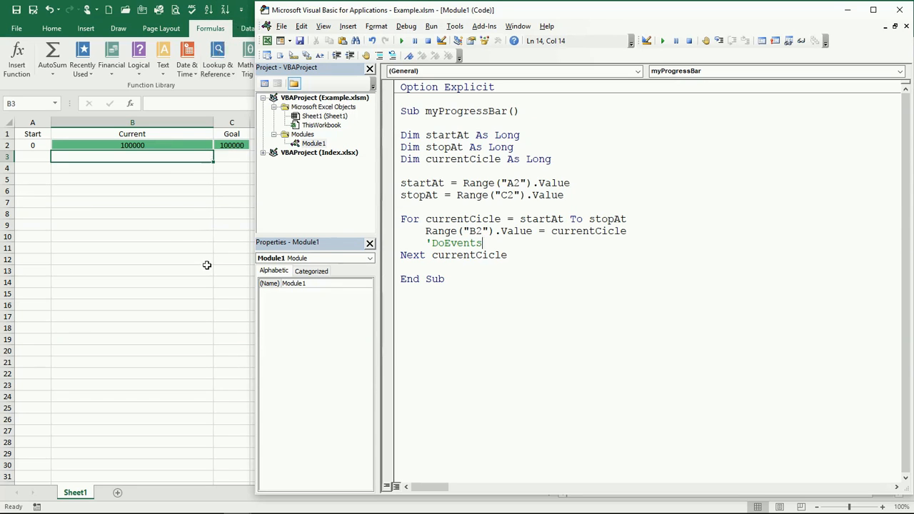
Uncomment the DoEvents line in the For loop, run the myProgressBar macro and stop it partway through.
left_click(433, 243)
key("BackSpace")
left_click(512, 256)
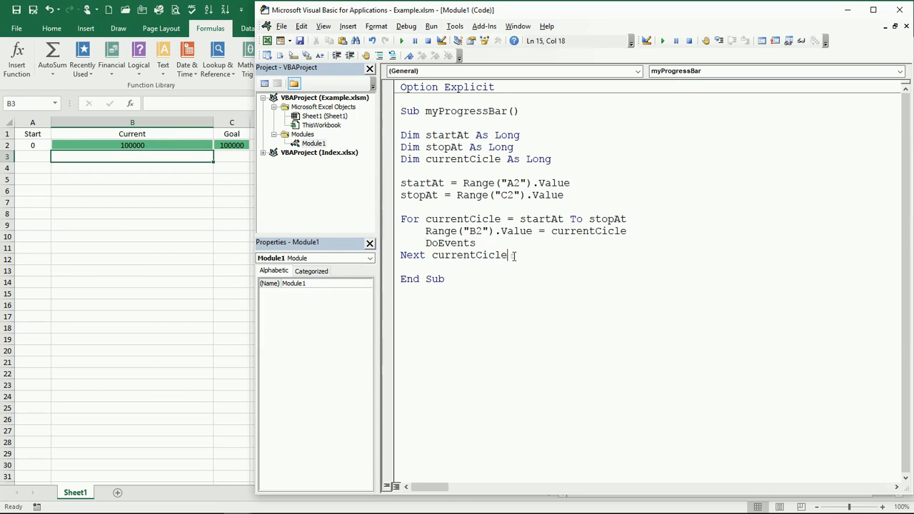
left_click(402, 40)
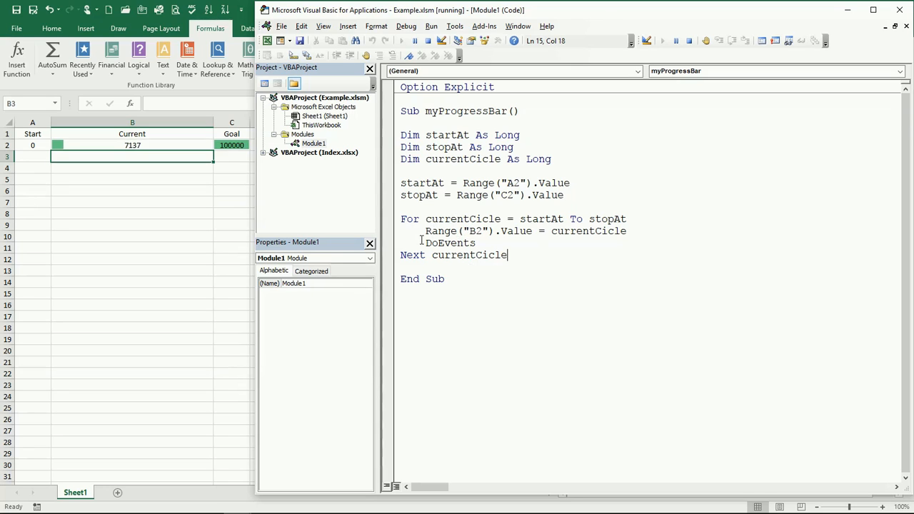
left_click(428, 41)
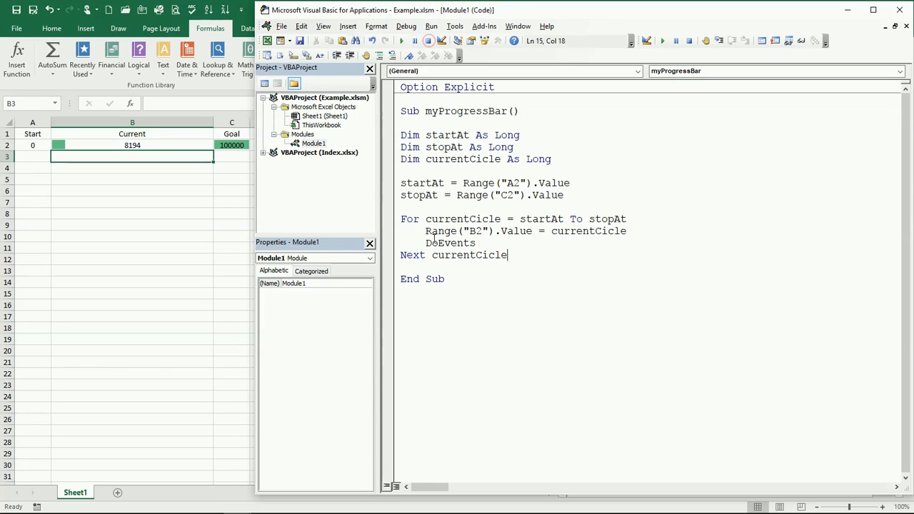
Comment out the DoEvents line in the For loop again and rerun the myProgressBar macro.
left_click(429, 244)
type("'")
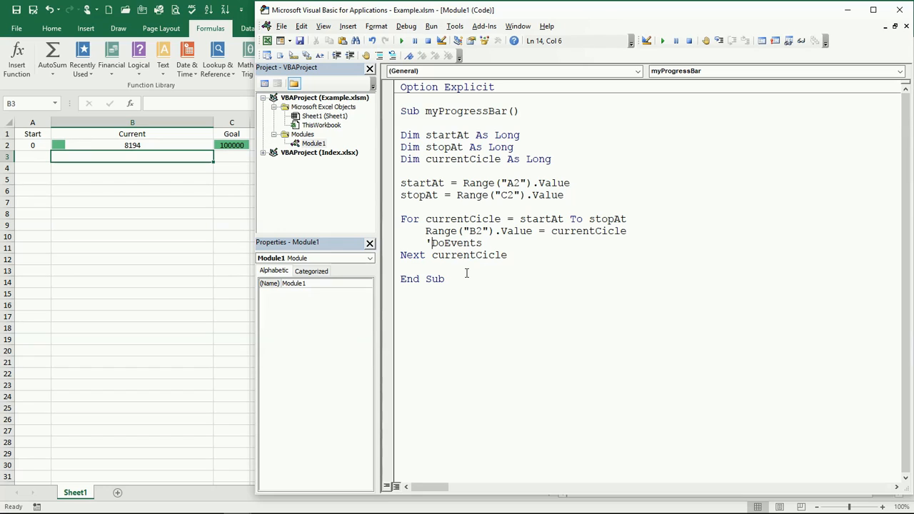
left_click(511, 266)
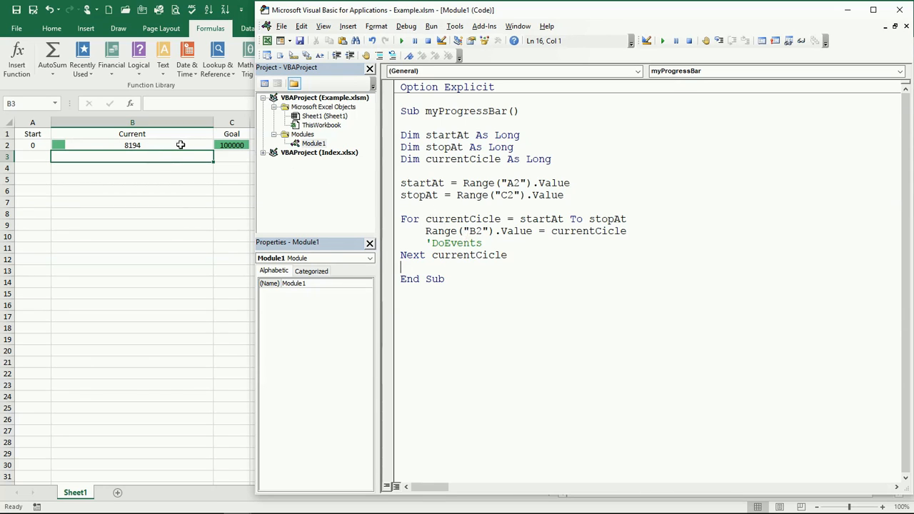
left_click(587, 194)
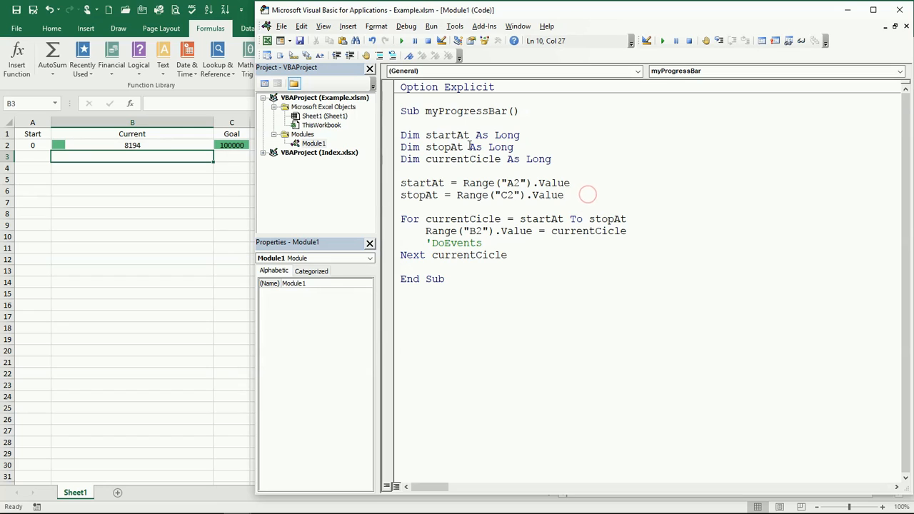
left_click(403, 43)
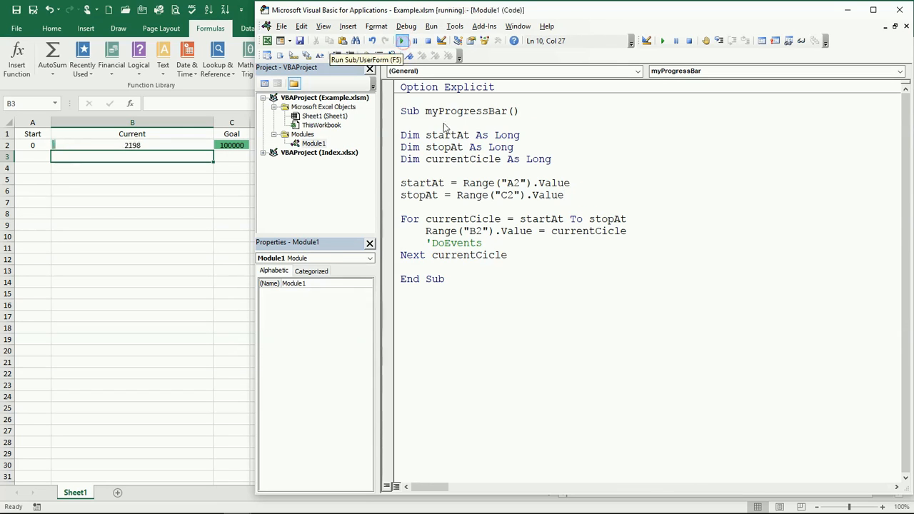